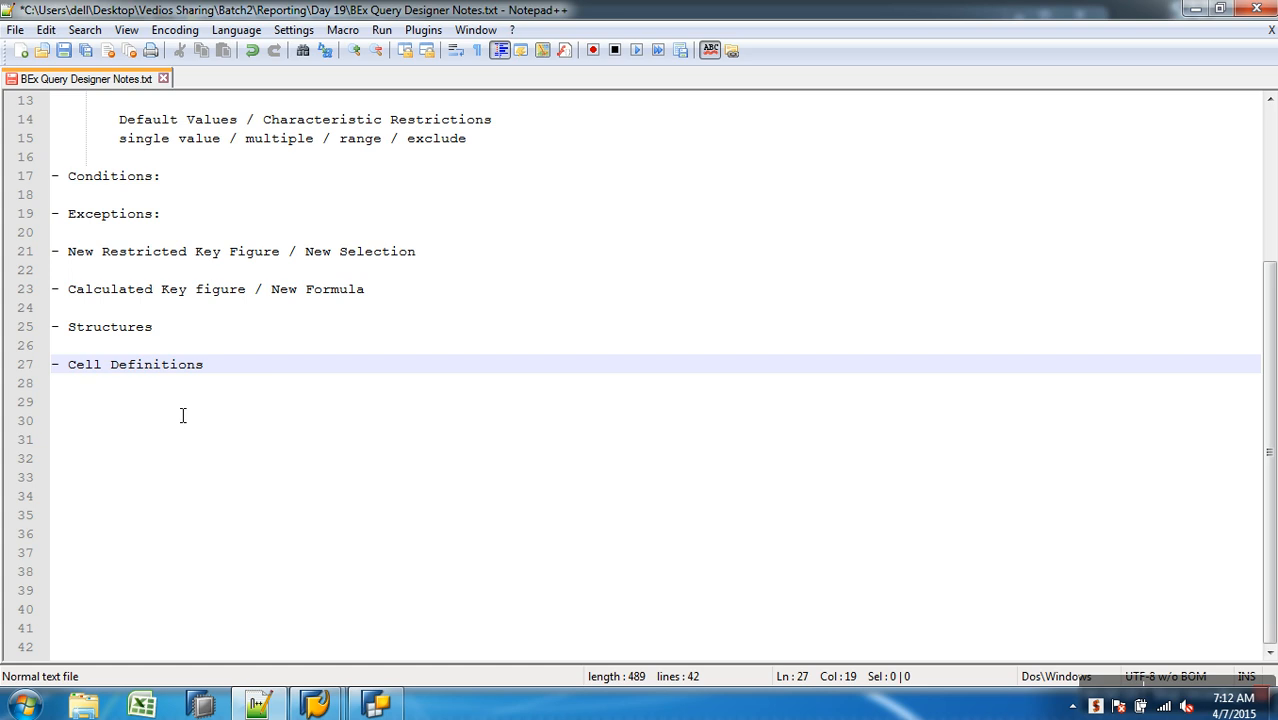
Switch to BEx Query Designer and replace the Demo Structure in the columns with the SalesAmount key figure
left_click(376, 705)
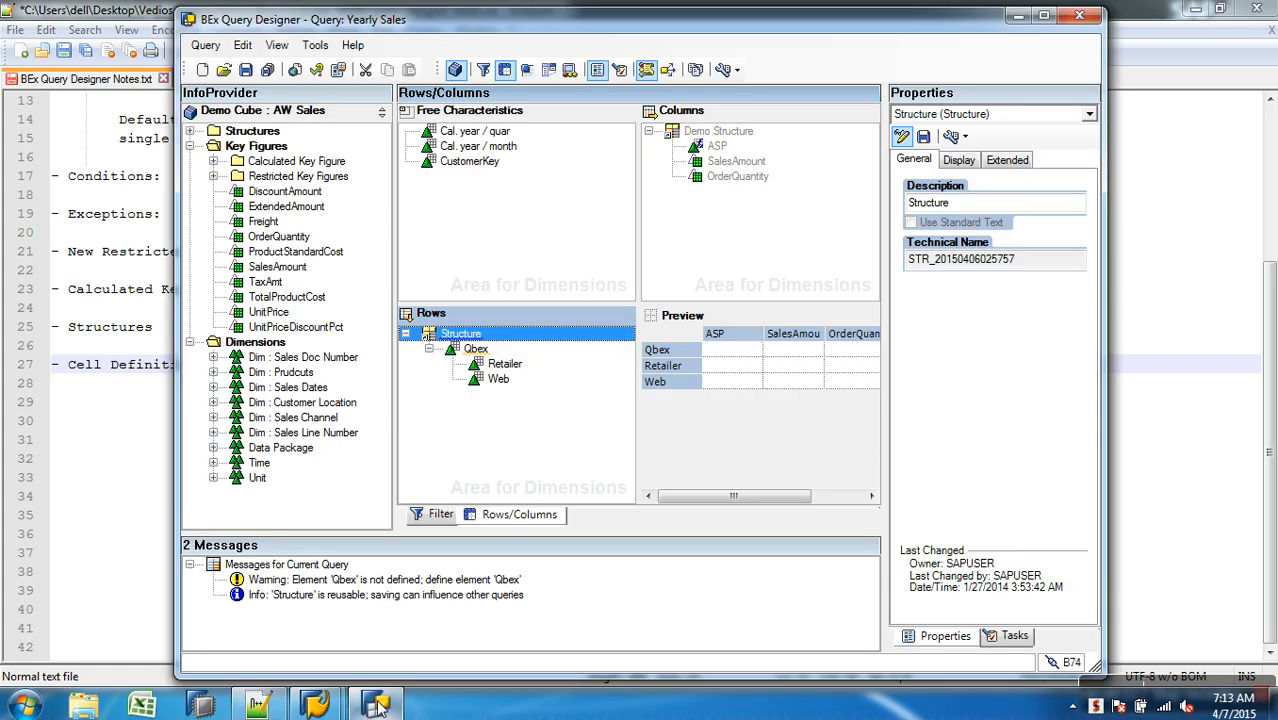
right_click(727, 135)
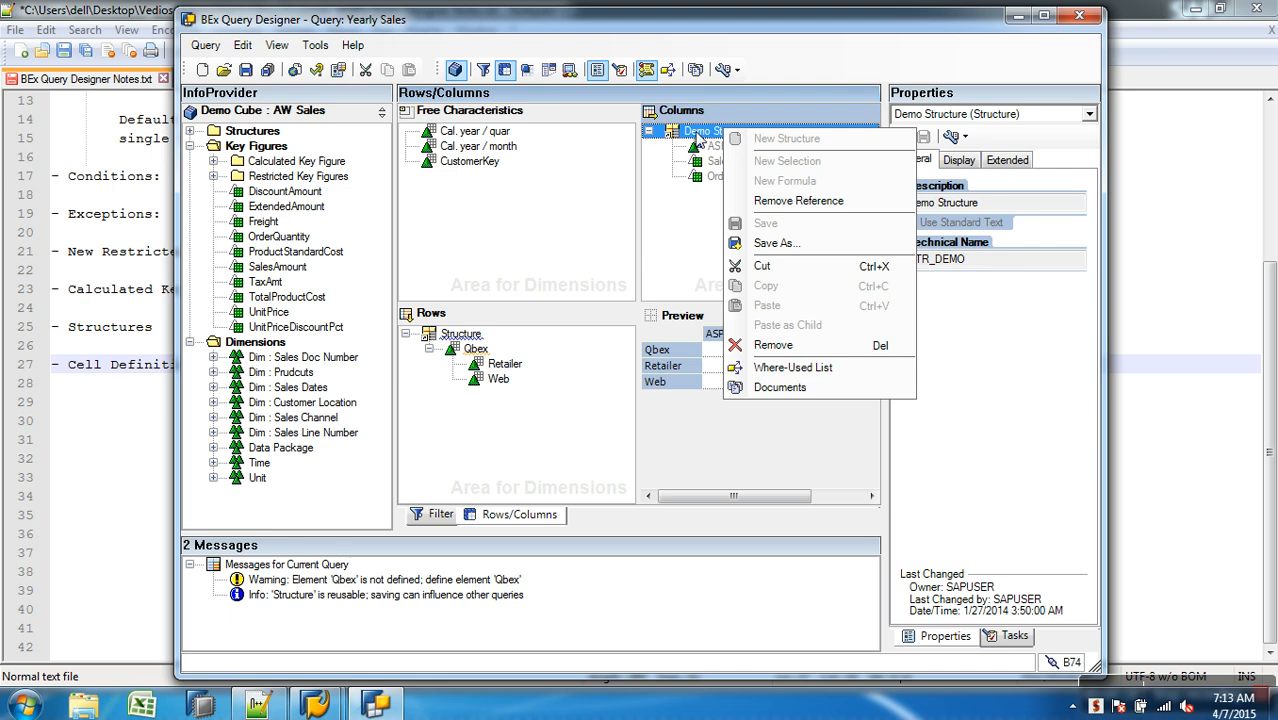
right_click(700, 138)
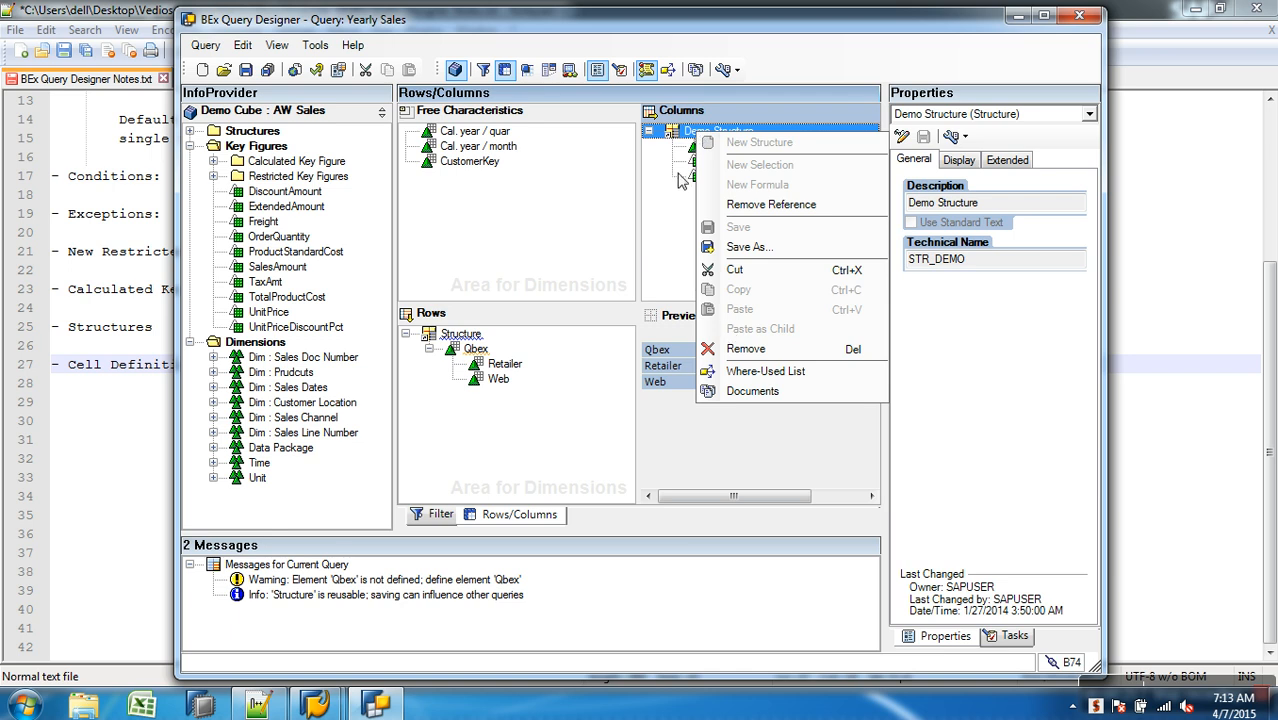
left_click(679, 137)
left_click_drag(679, 137, 716, 184)
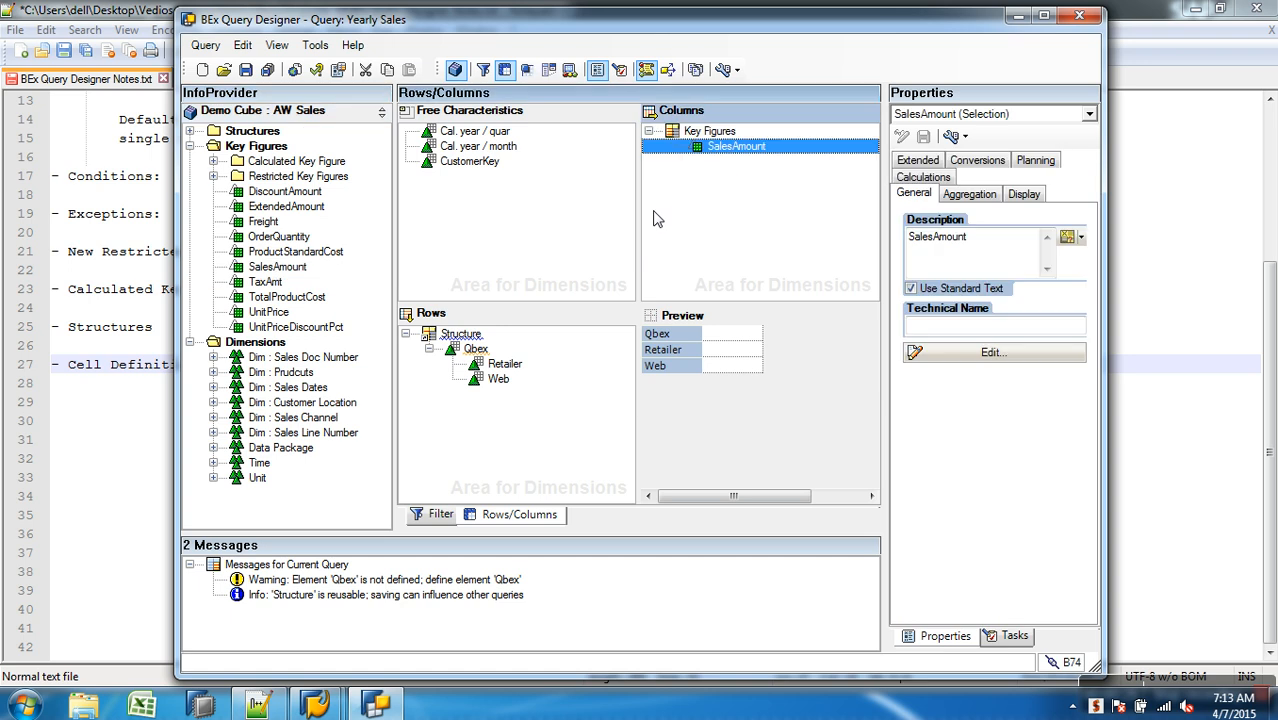
left_click_drag(303, 305, 345, 309)
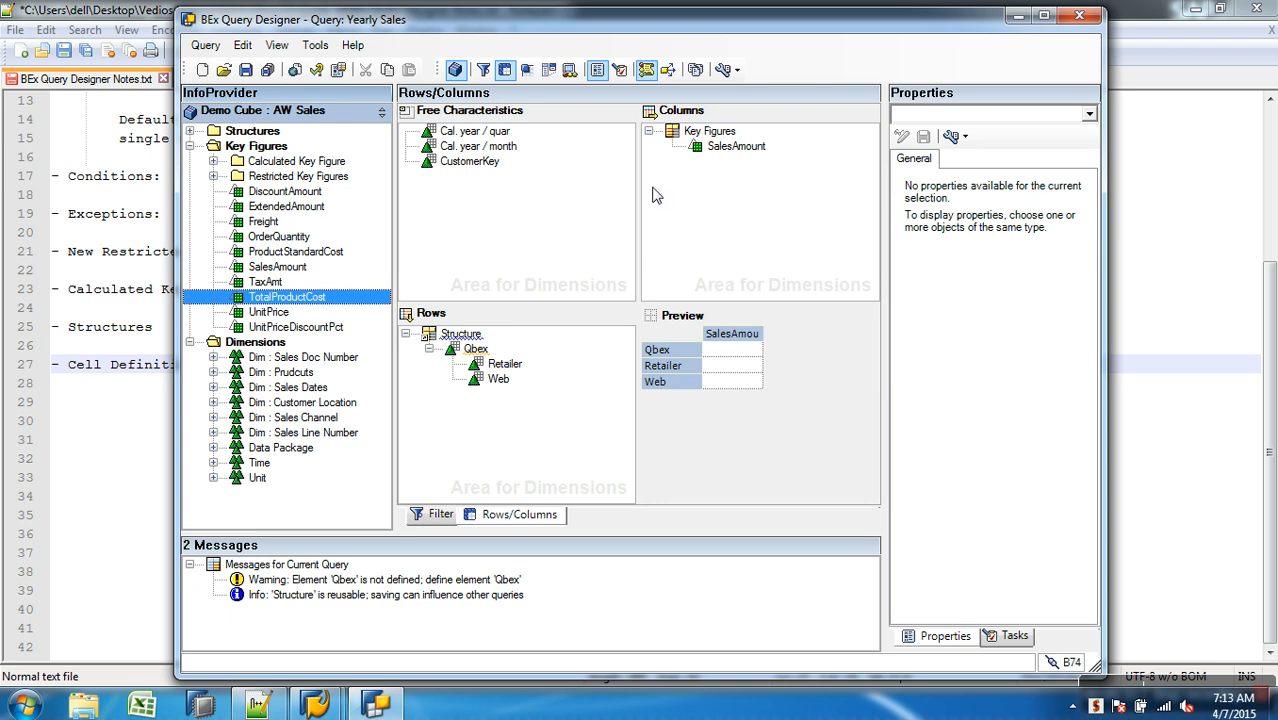
left_click_drag(720, 147, 720, 218)
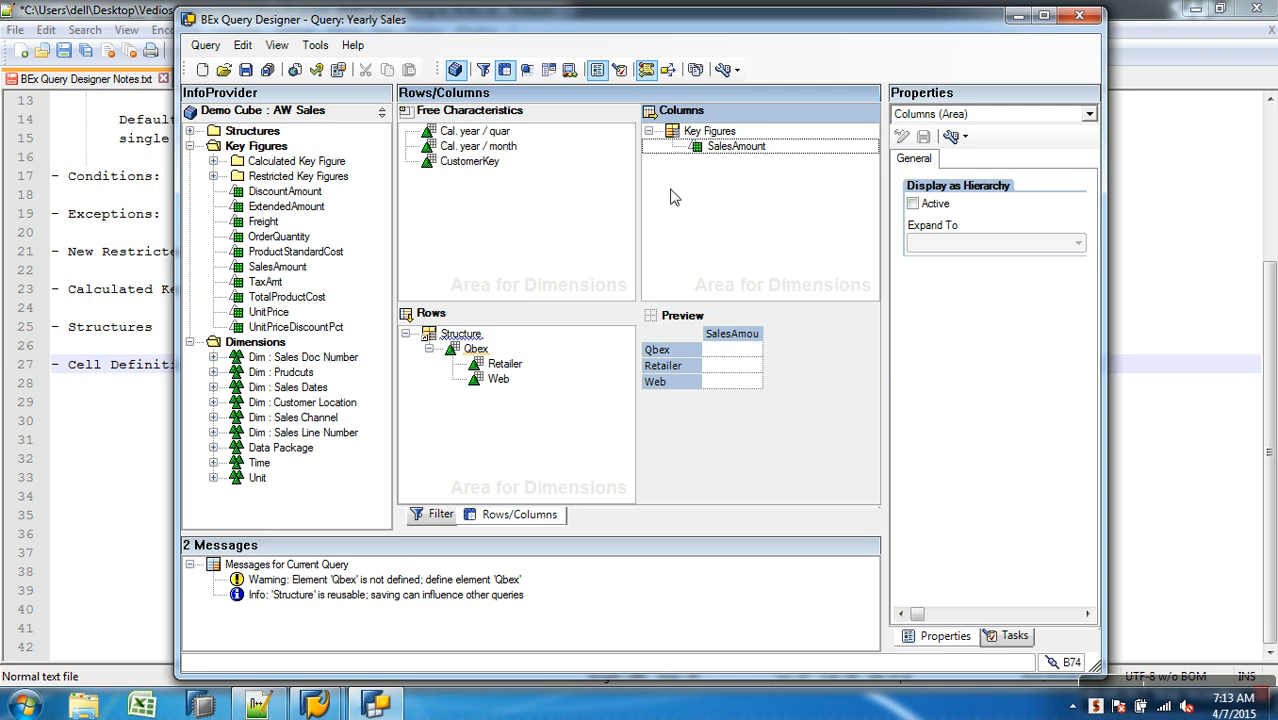
Add a new formula to the Key Figures structure in the columns with the description "Amount After Sales Tax"
right_click(707, 138)
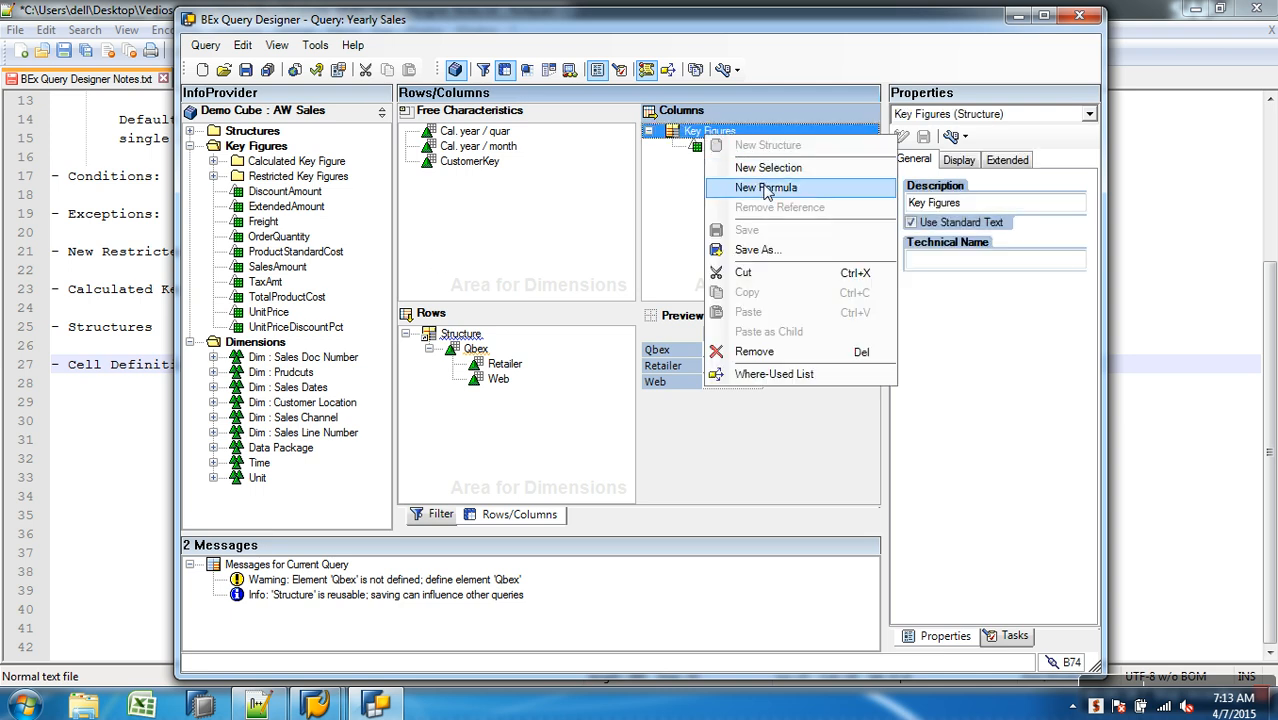
left_click(766, 188)
right_click(740, 147)
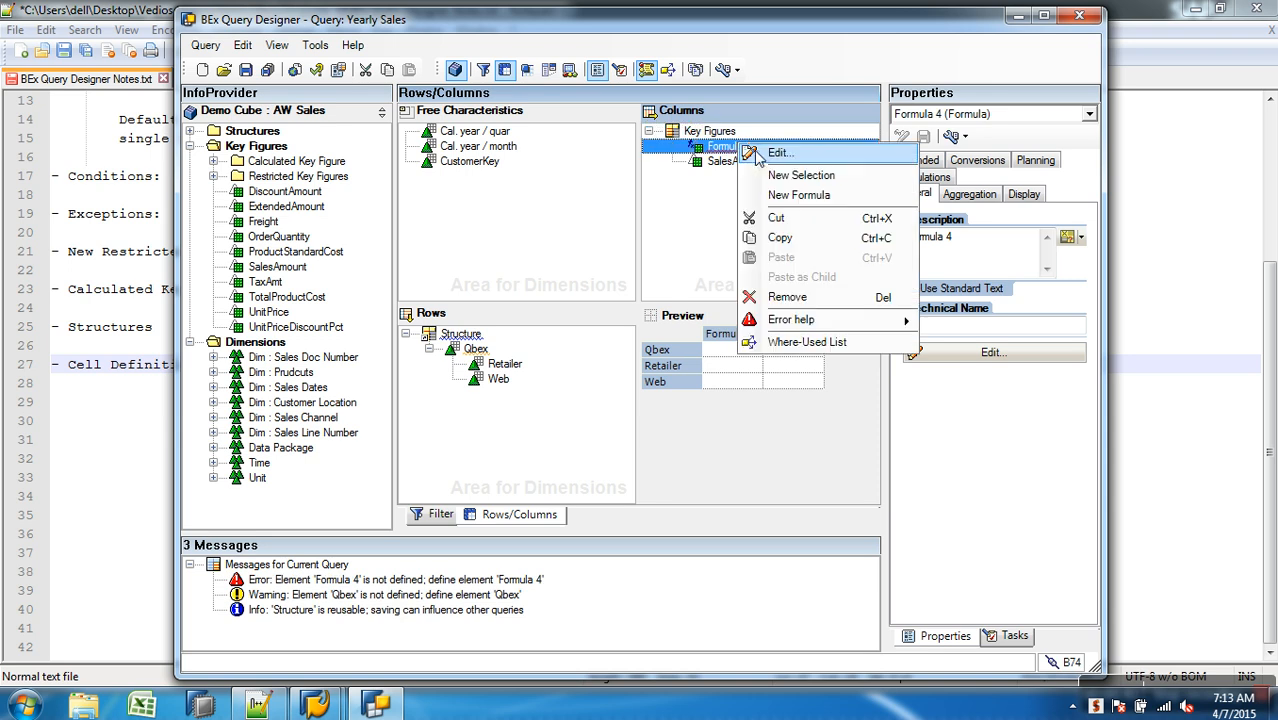
left_click(762, 156)
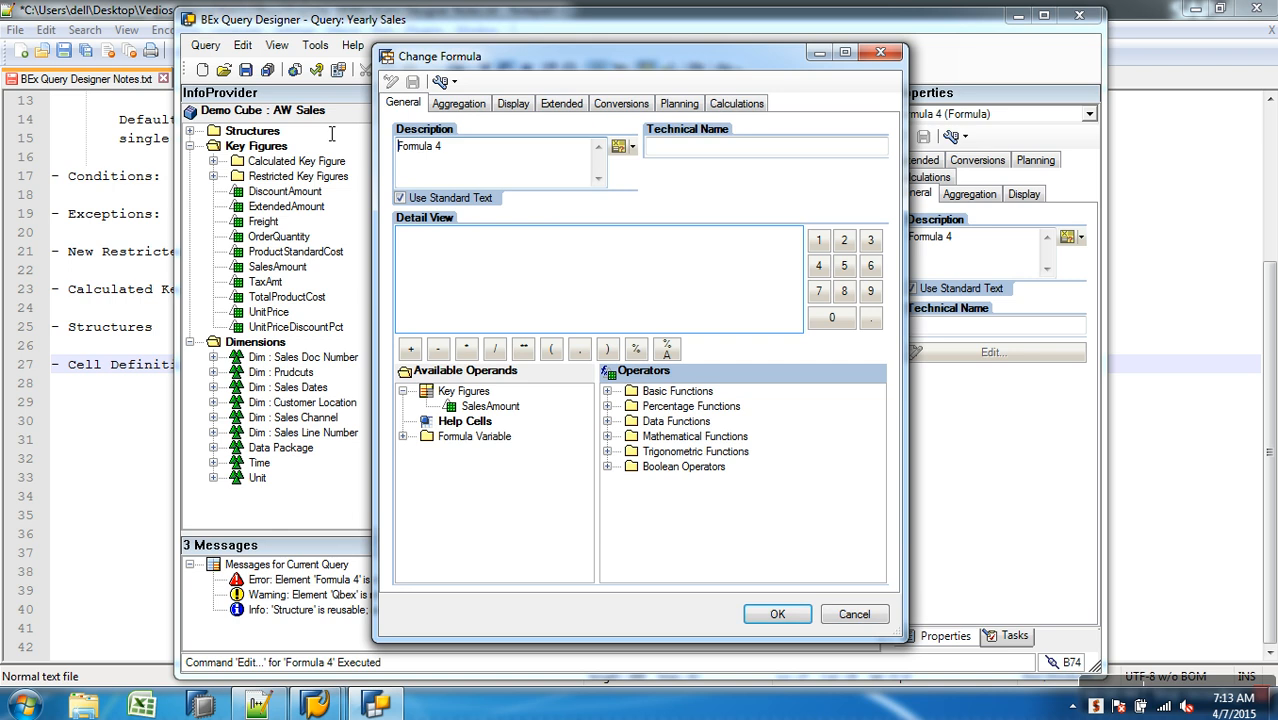
left_click_drag(453, 150, 345, 150)
type("Amount After Sales Tax")
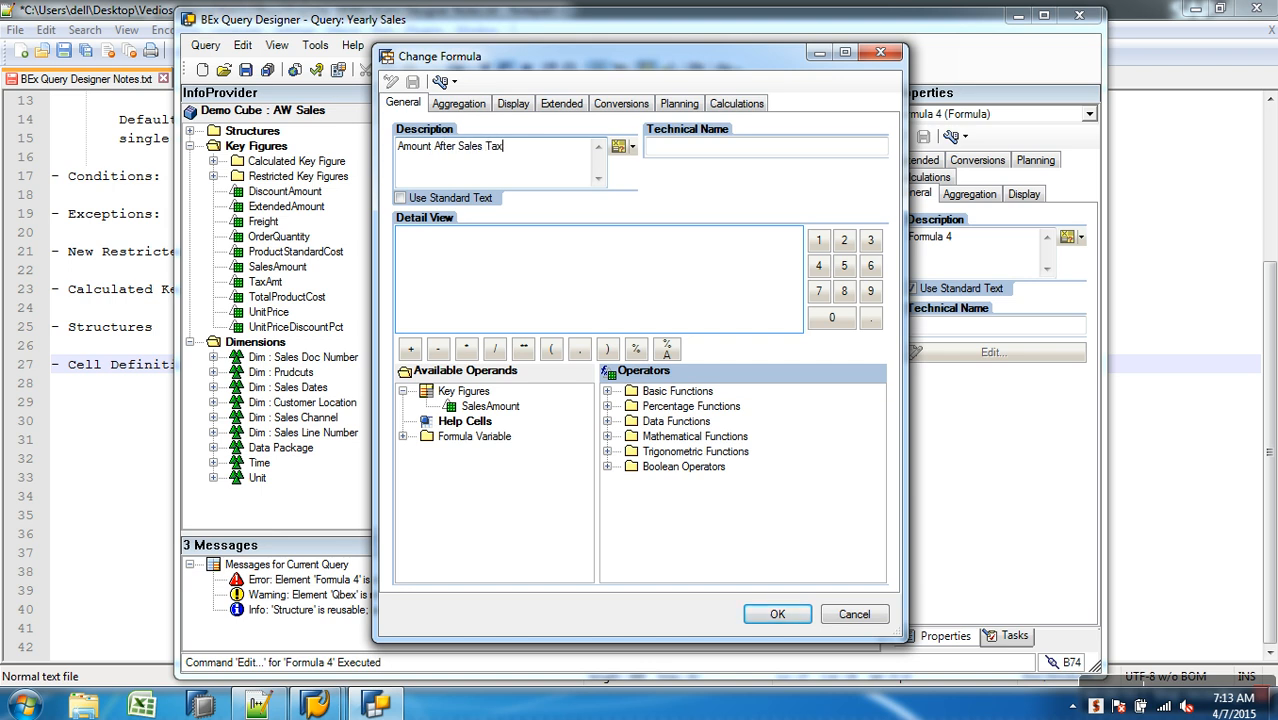
Define the Amount After Sales Tax formula as the constant 0 and save the query
left_click(497, 285)
left_click(831, 318)
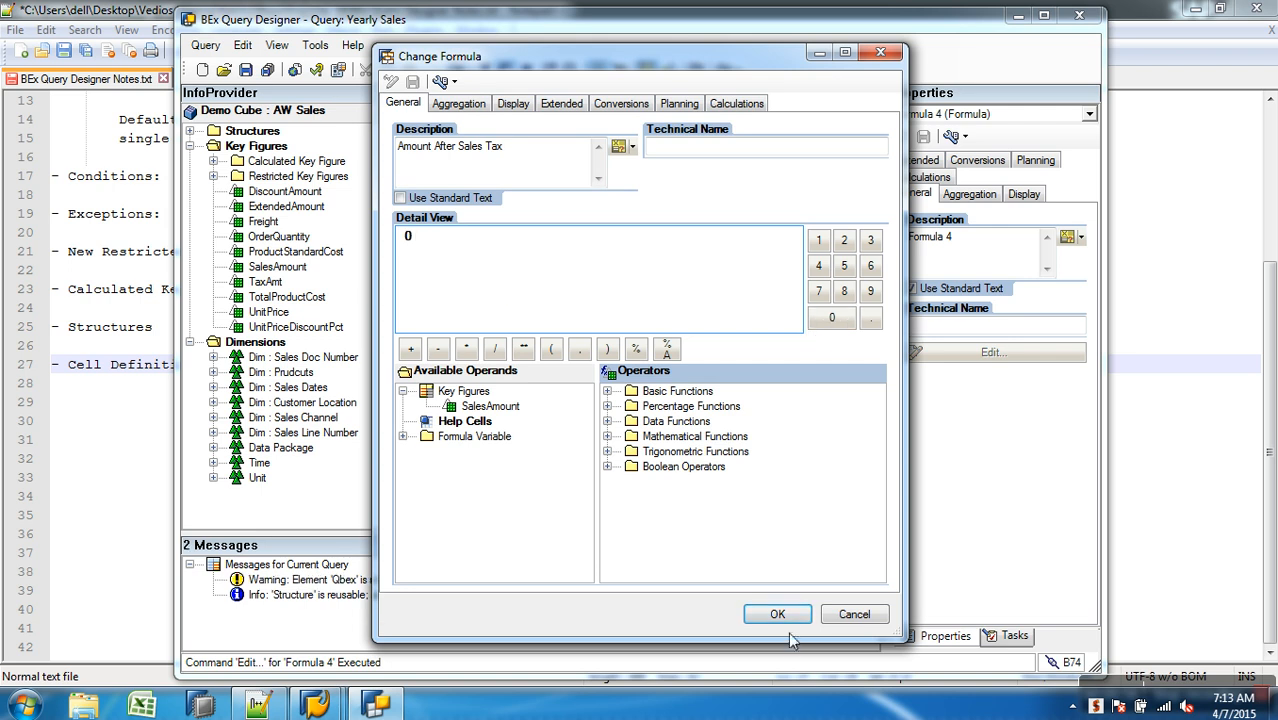
left_click(777, 614)
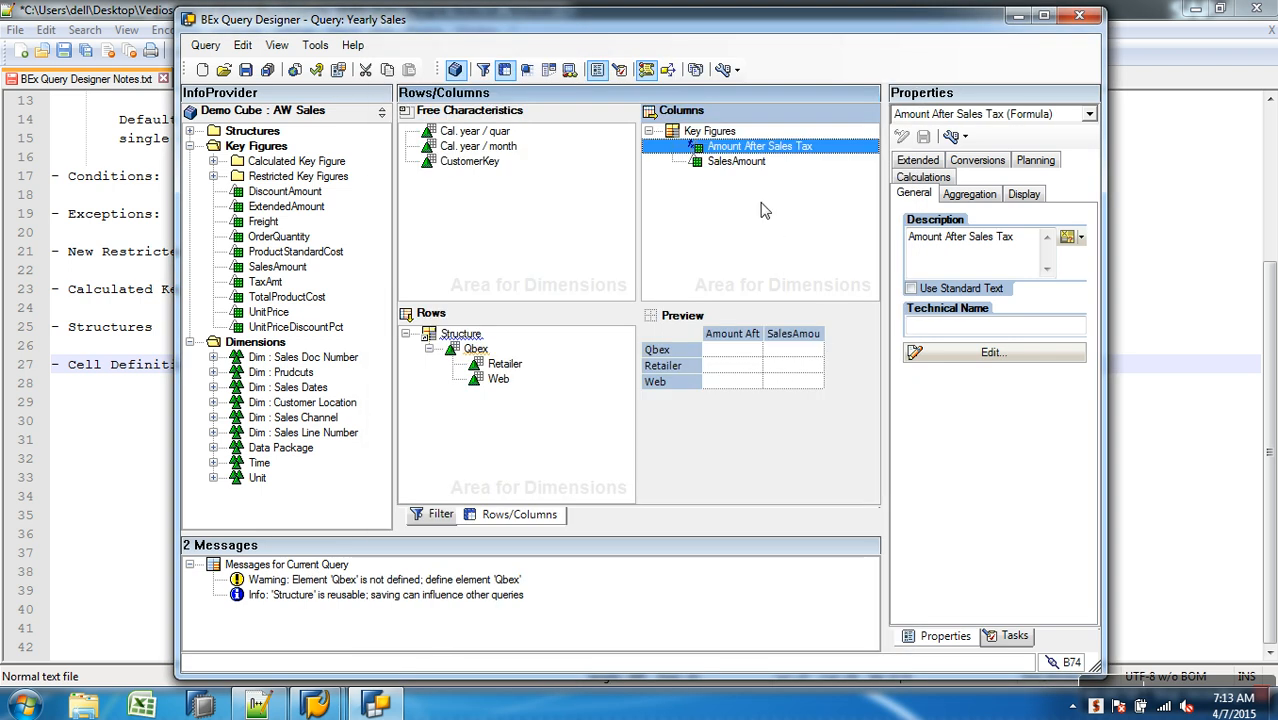
left_click(737, 165)
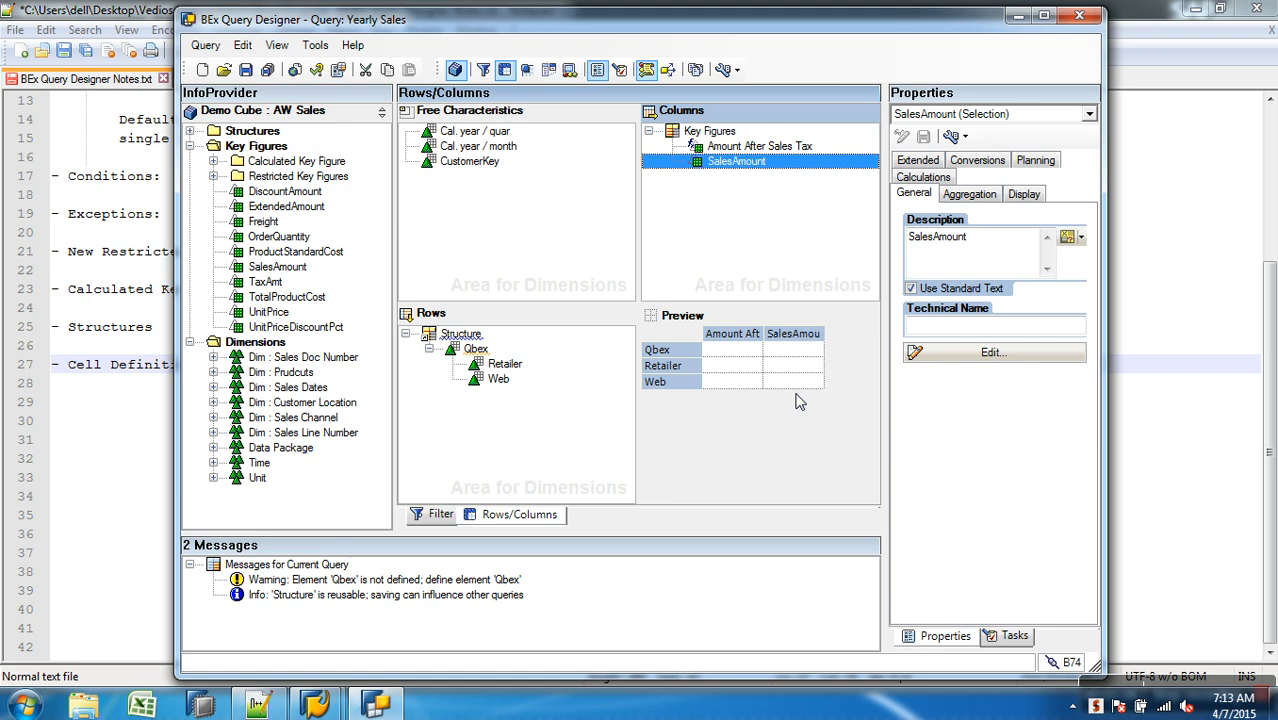
left_click(246, 71)
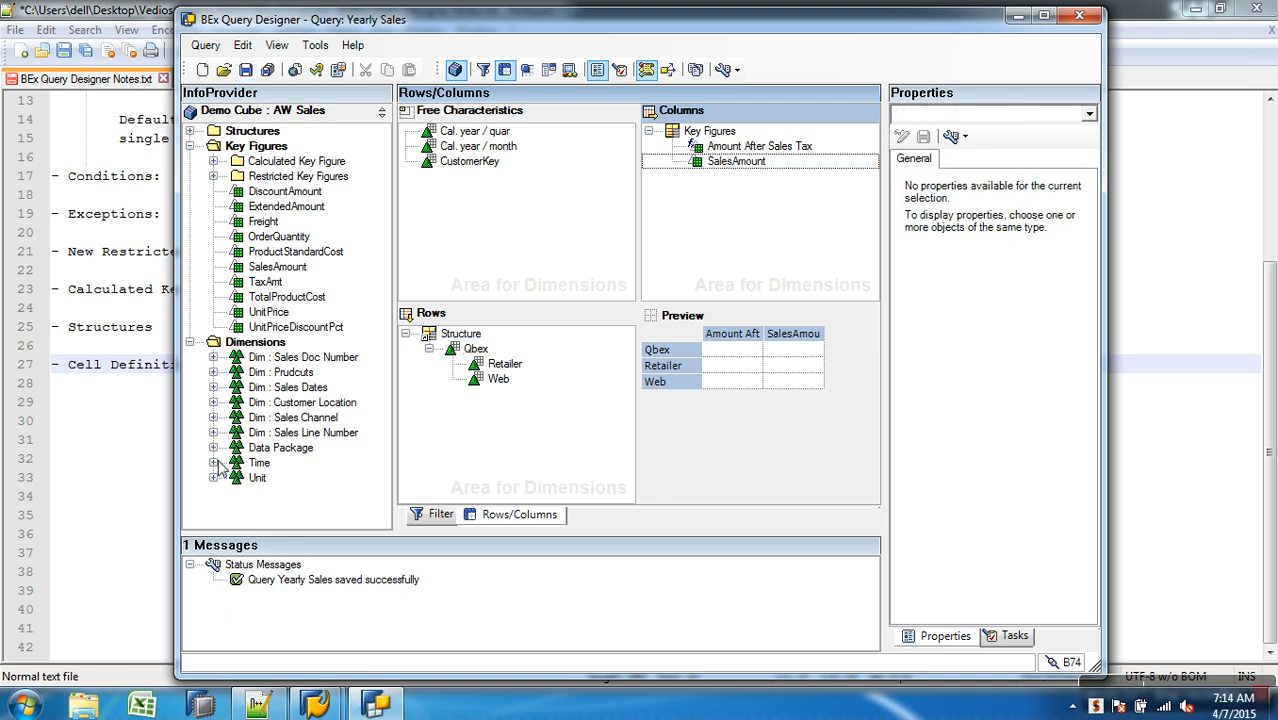
Switch to the SAP Data Warehousing Workbench and start transaction rsrt in a new session
mouse_move(320, 705)
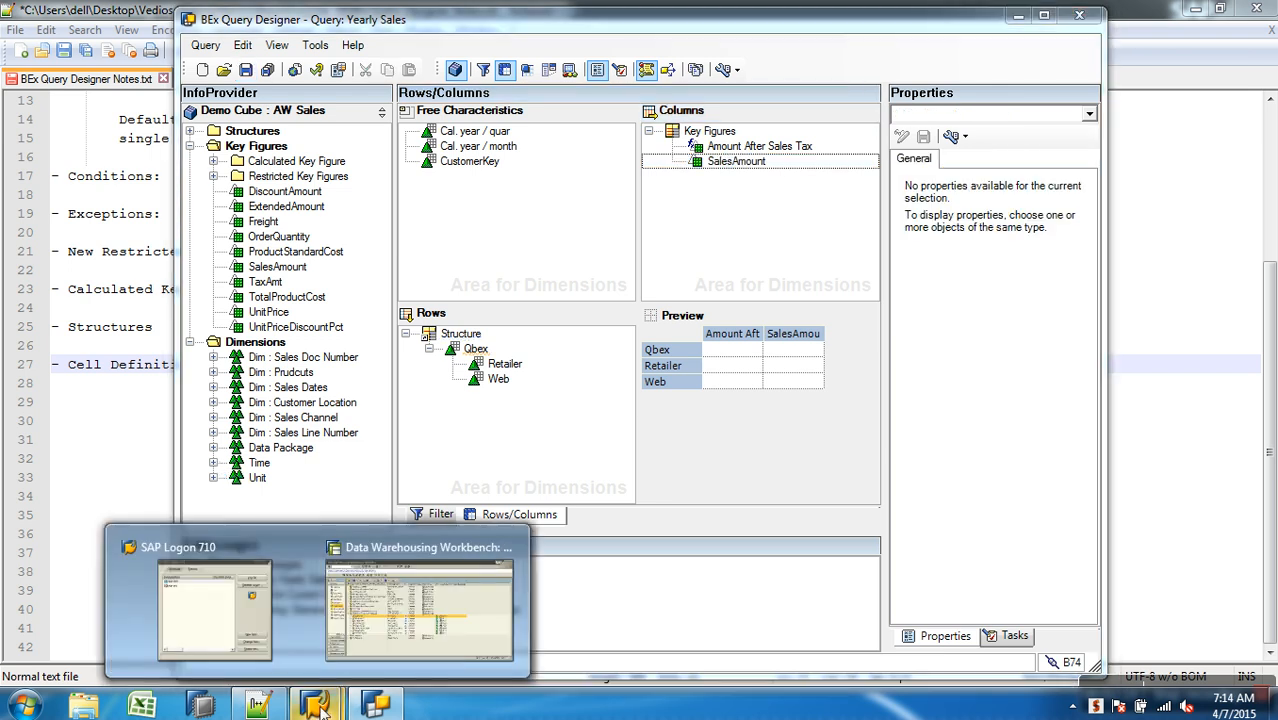
left_click(419, 607)
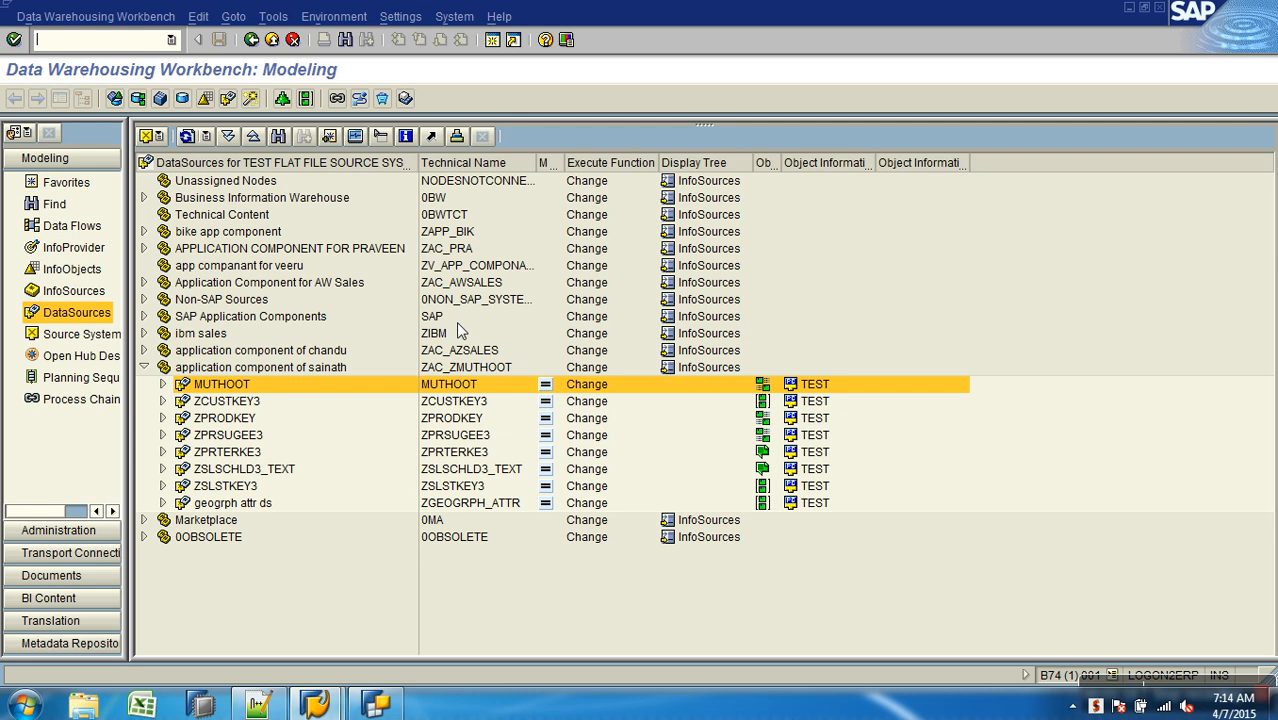
left_click(492, 42)
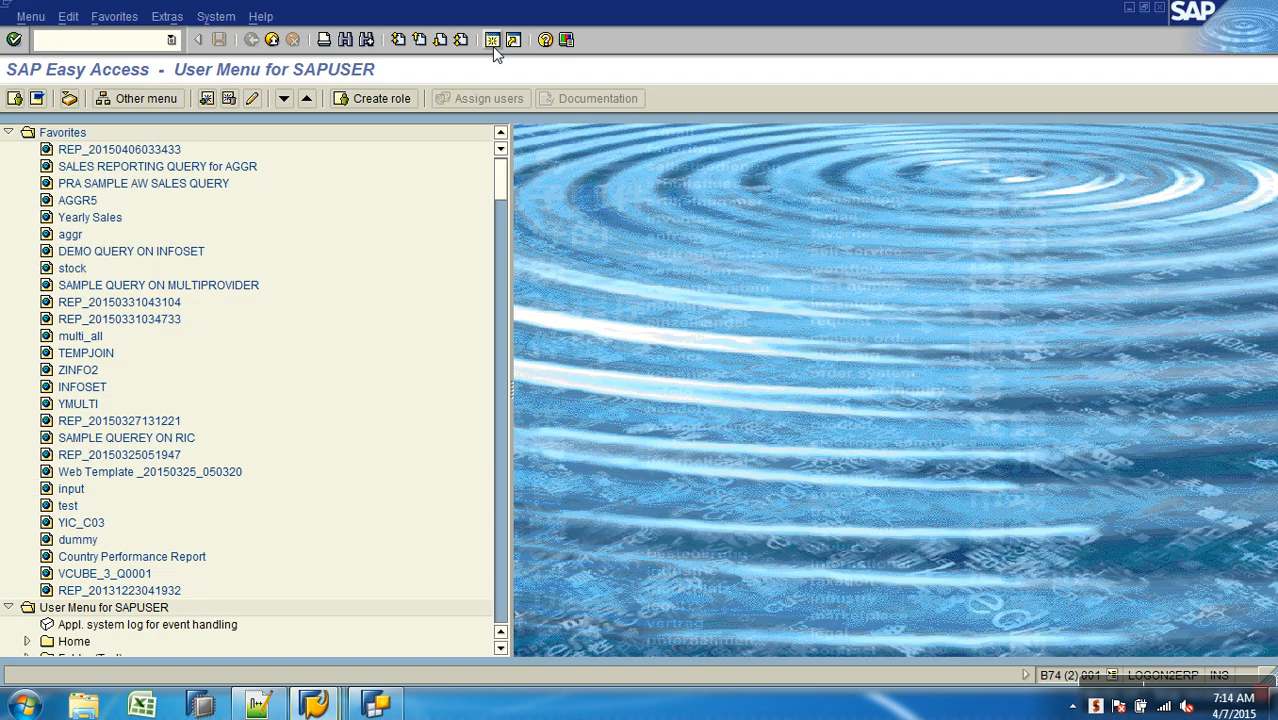
type("rsrt")
key("Return")
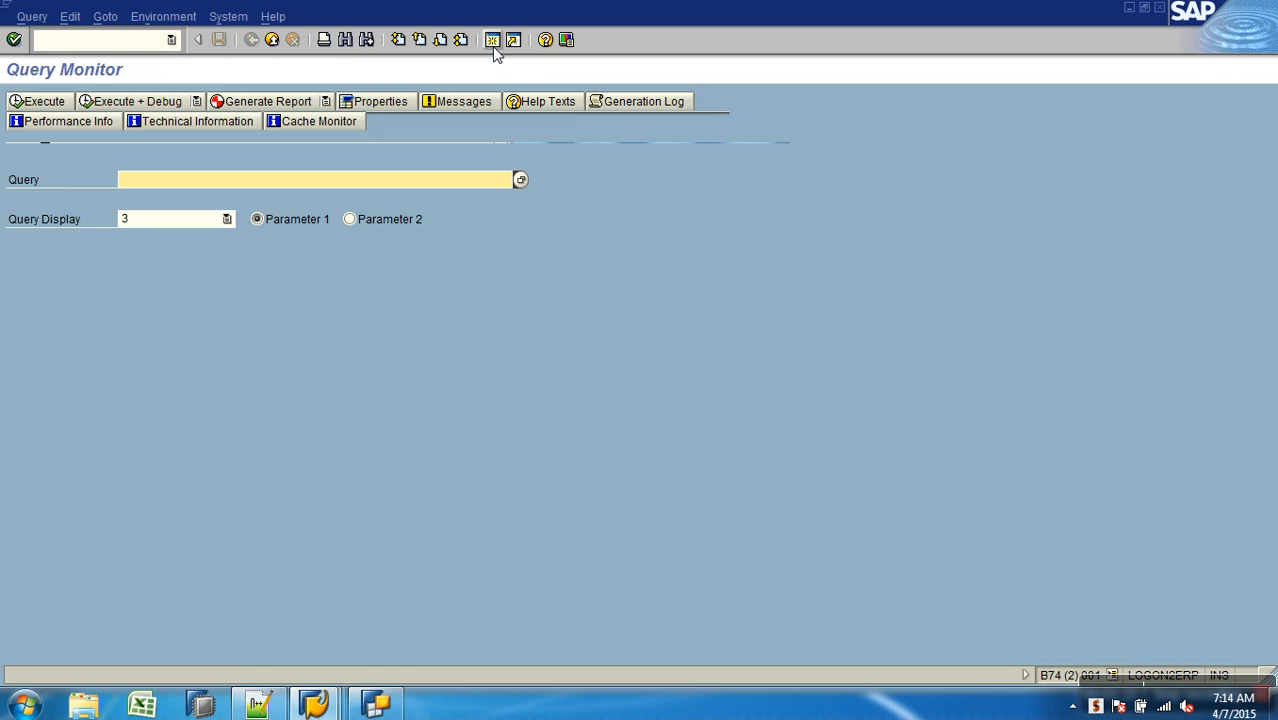
Execute the query AWCSALES/AWSALES_B_Q0005 with the query display set to HTML
left_click(297, 196)
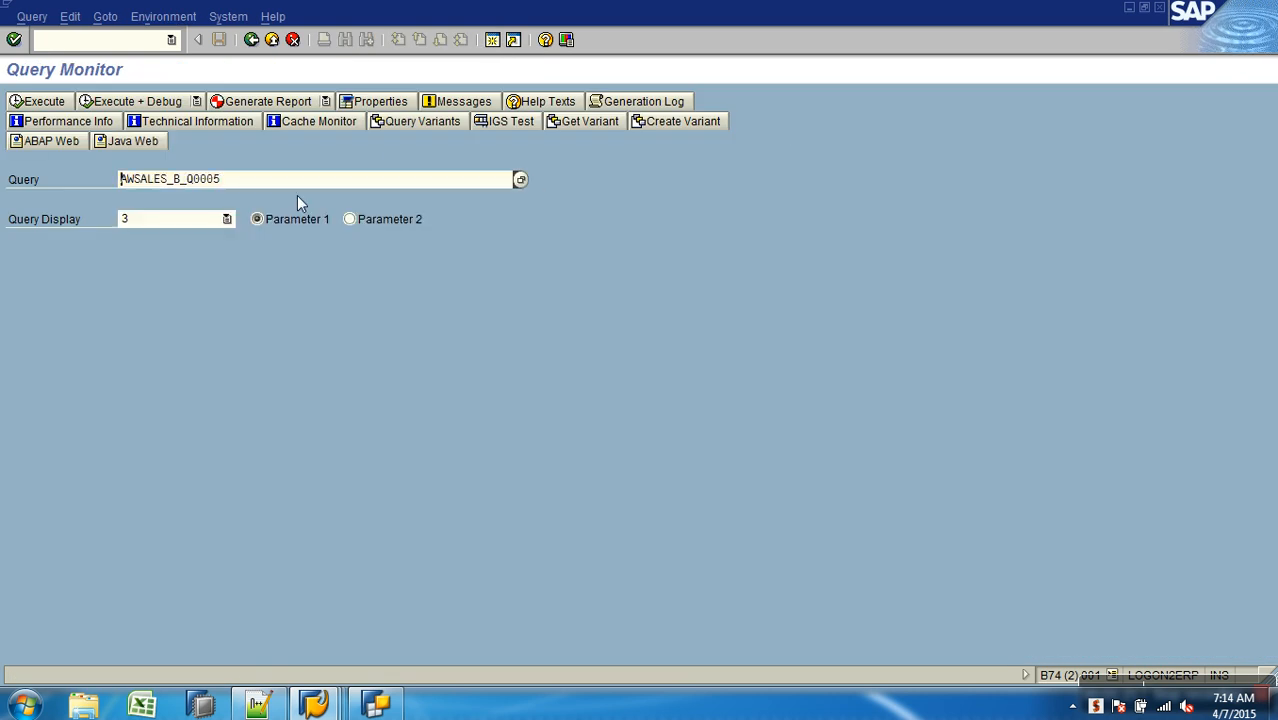
left_click(226, 219)
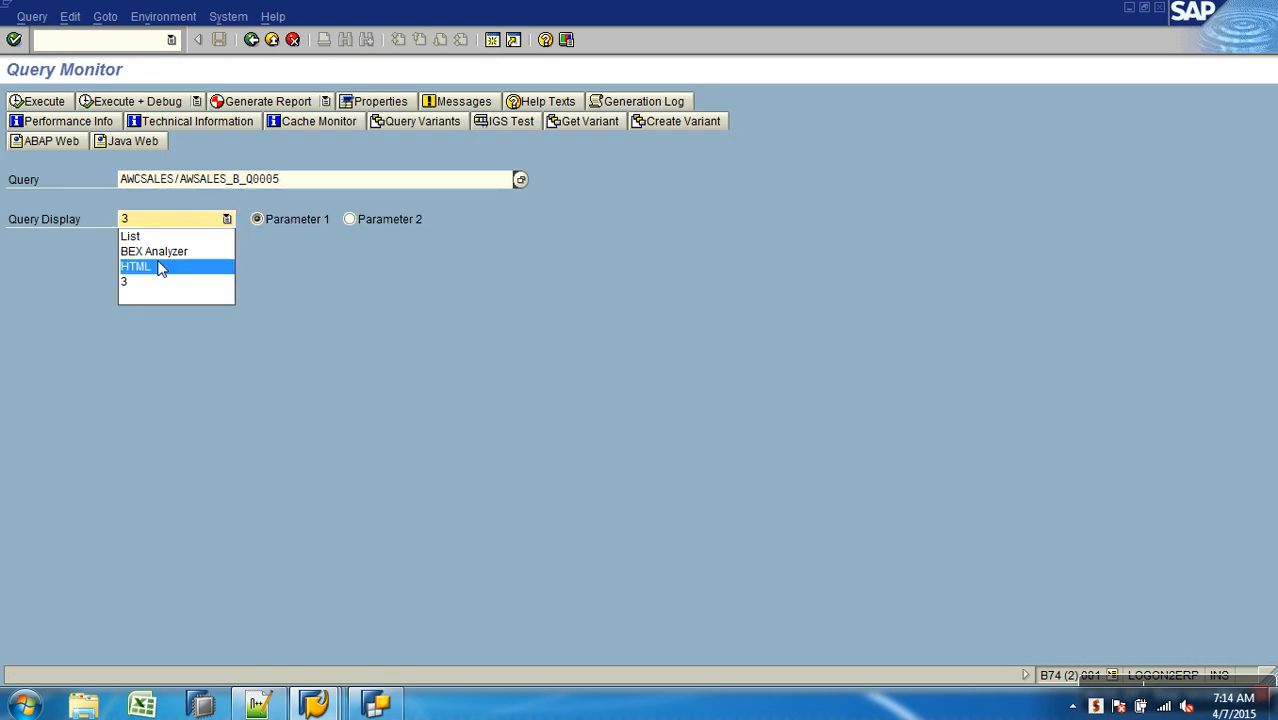
left_click(163, 265)
left_click(46, 103)
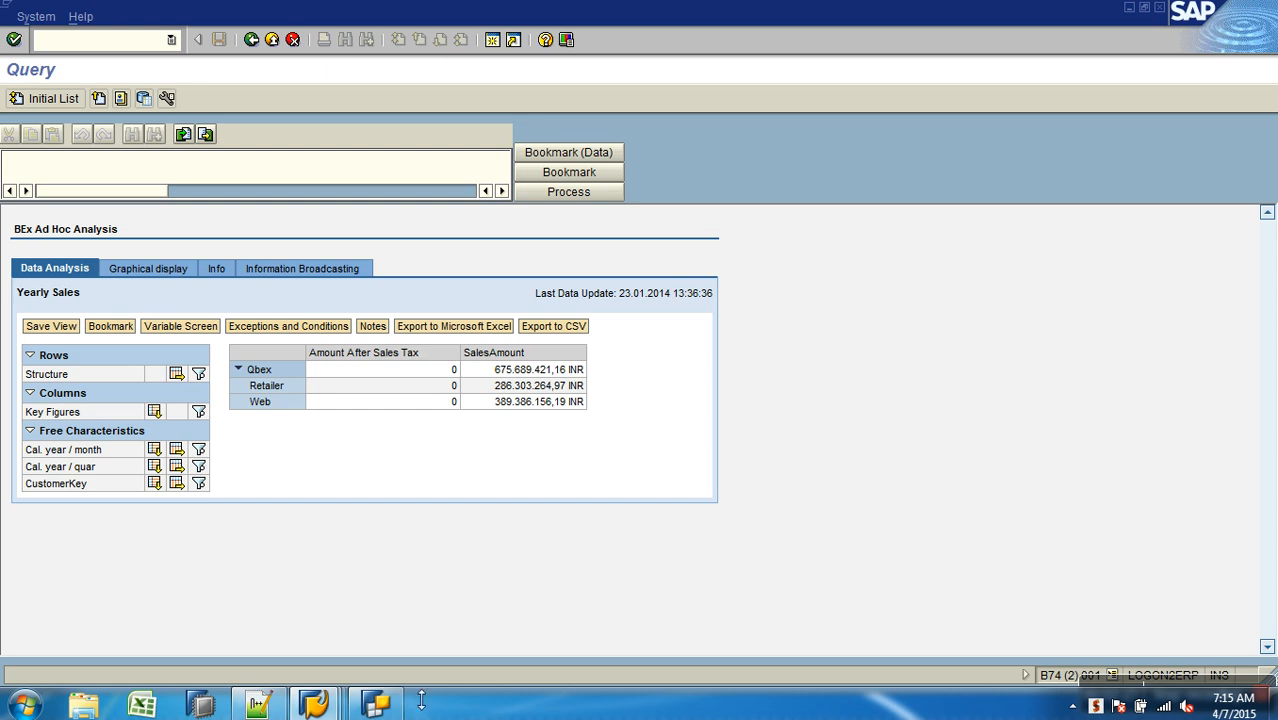
Switch back to BEx Query Designer and open the cell definitions, widening the Amount After Sales Tax and SalesAmount columns
left_click(378, 705)
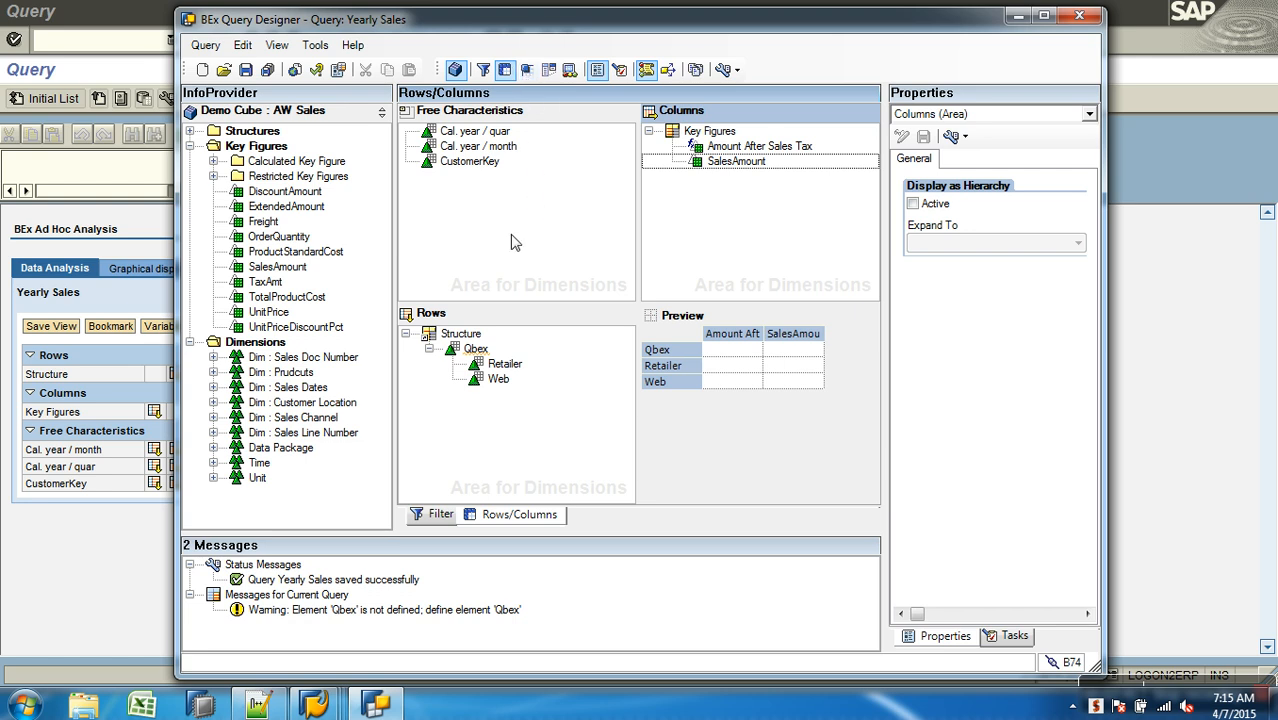
left_click(465, 337)
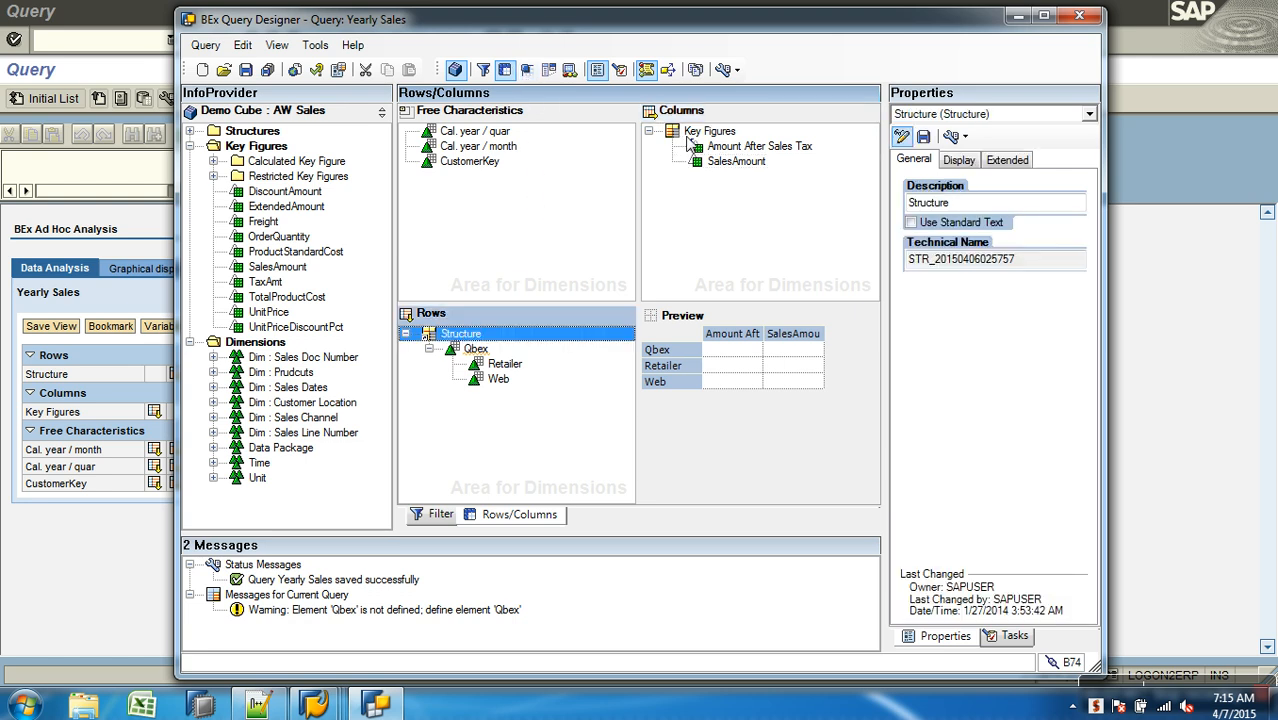
left_click(687, 133)
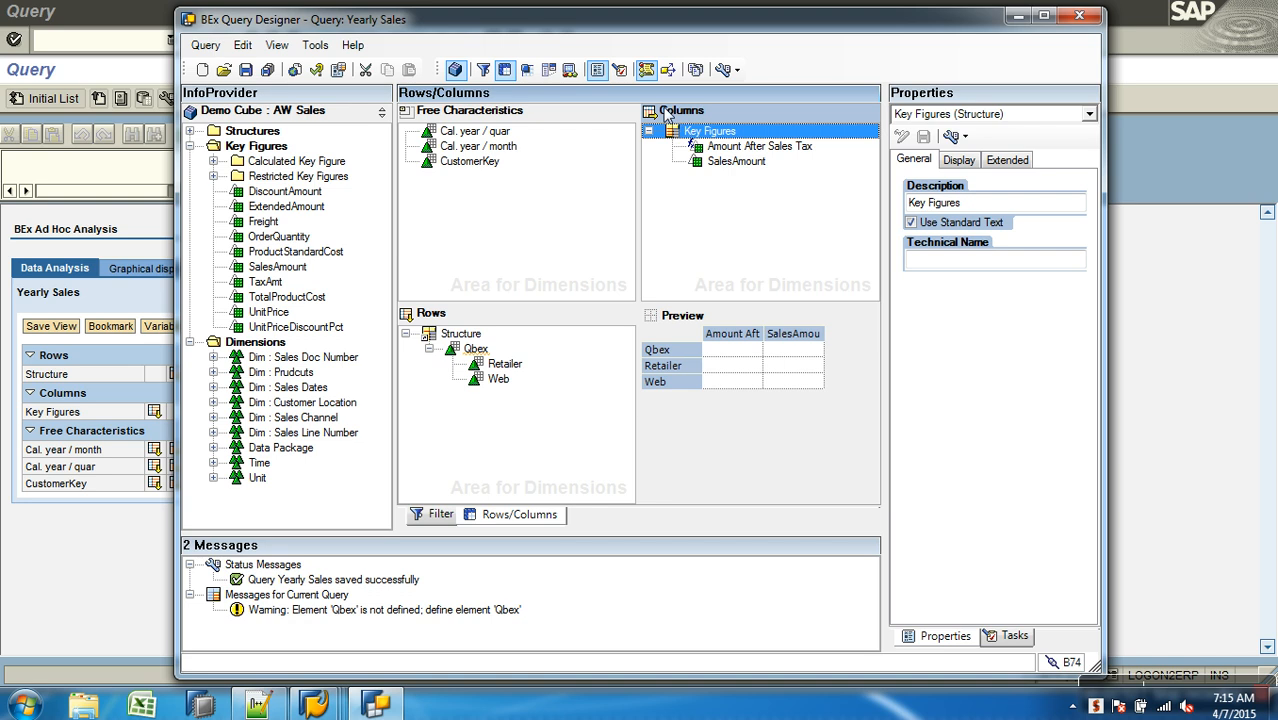
left_click(464, 336)
left_click(707, 133)
left_click(771, 148)
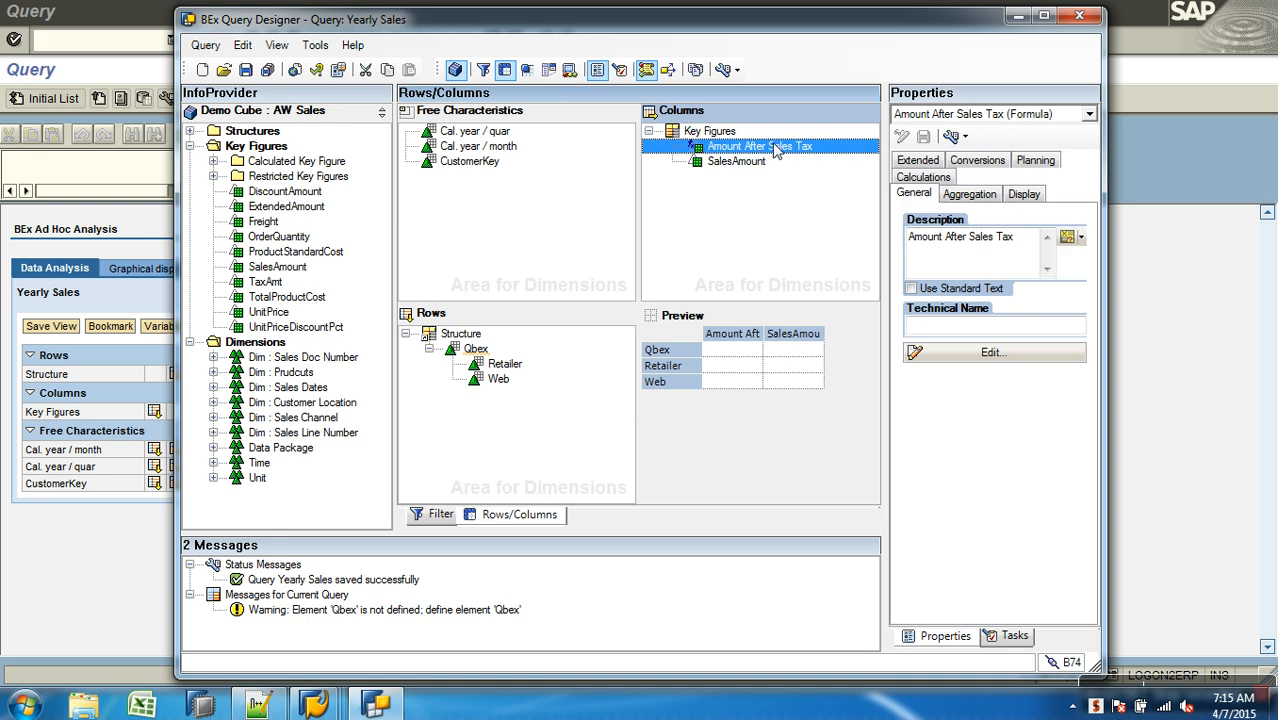
left_click(527, 70)
left_click_drag(548, 113, 619, 130)
left_click_drag(695, 113, 794, 120)
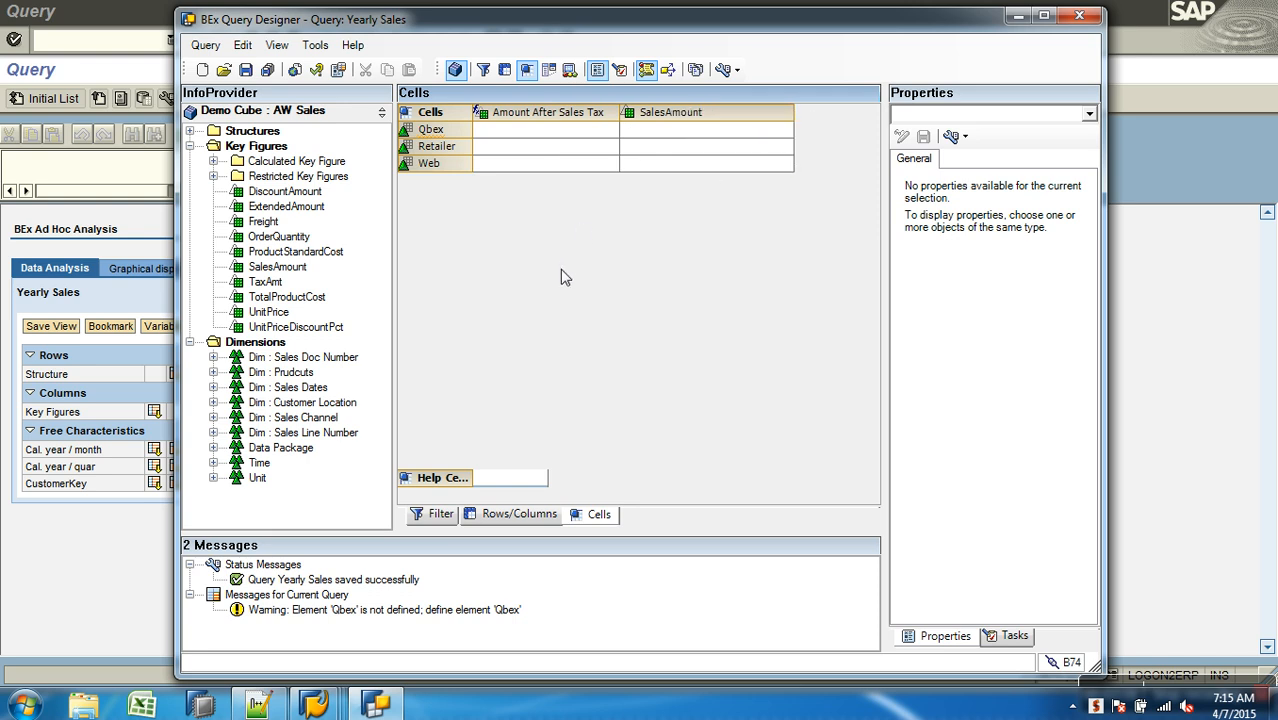
Create a new cell reference in the cell where the Qbex row meets the SalesAmount column
left_click(530, 130)
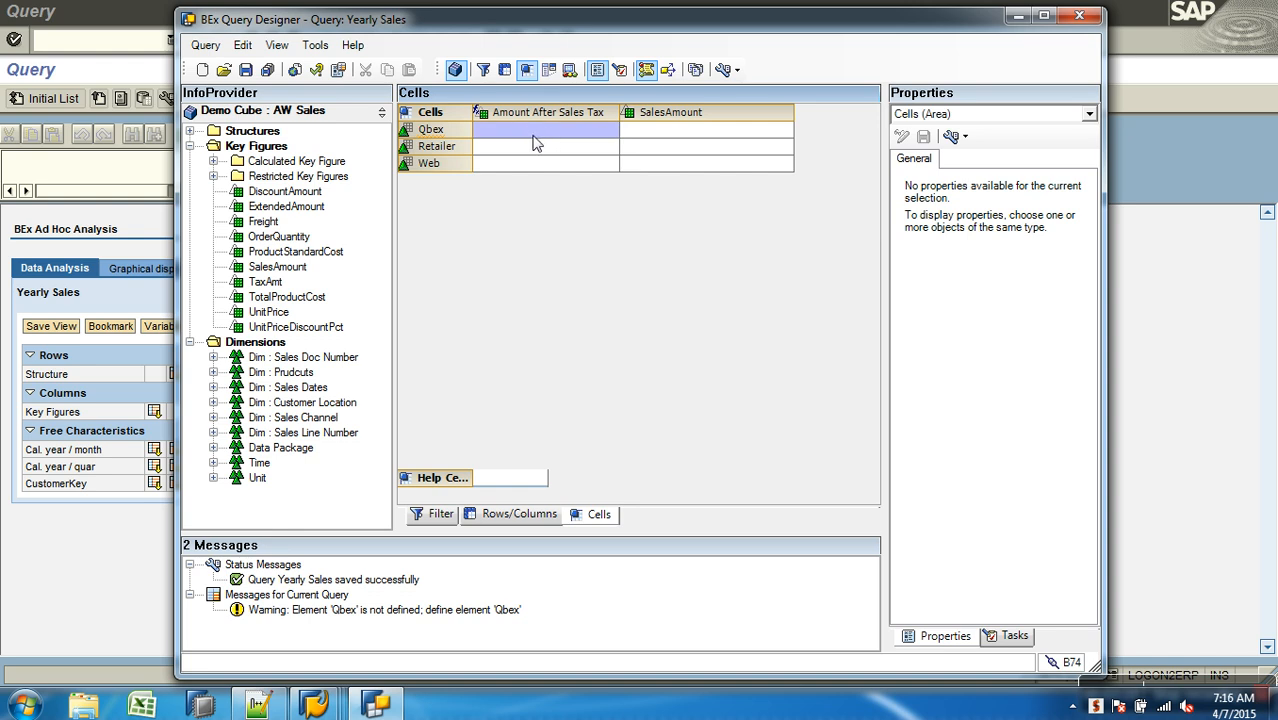
left_click(693, 136)
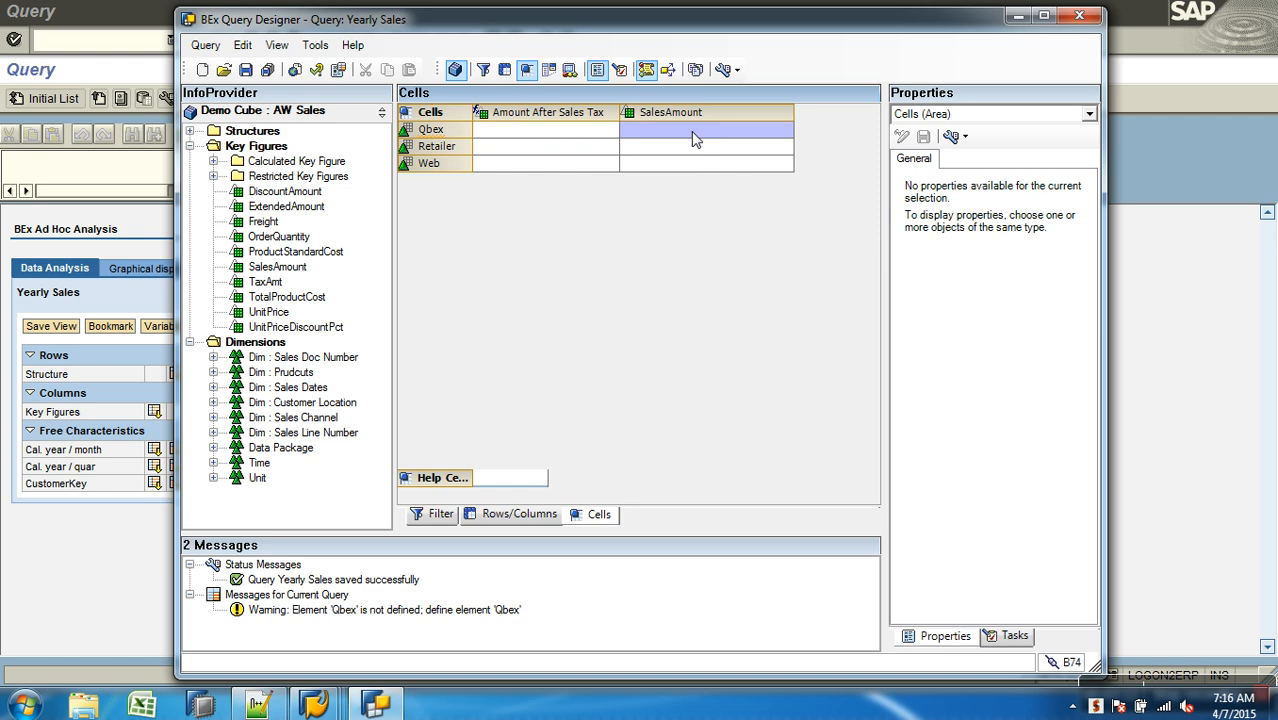
left_click(590, 136)
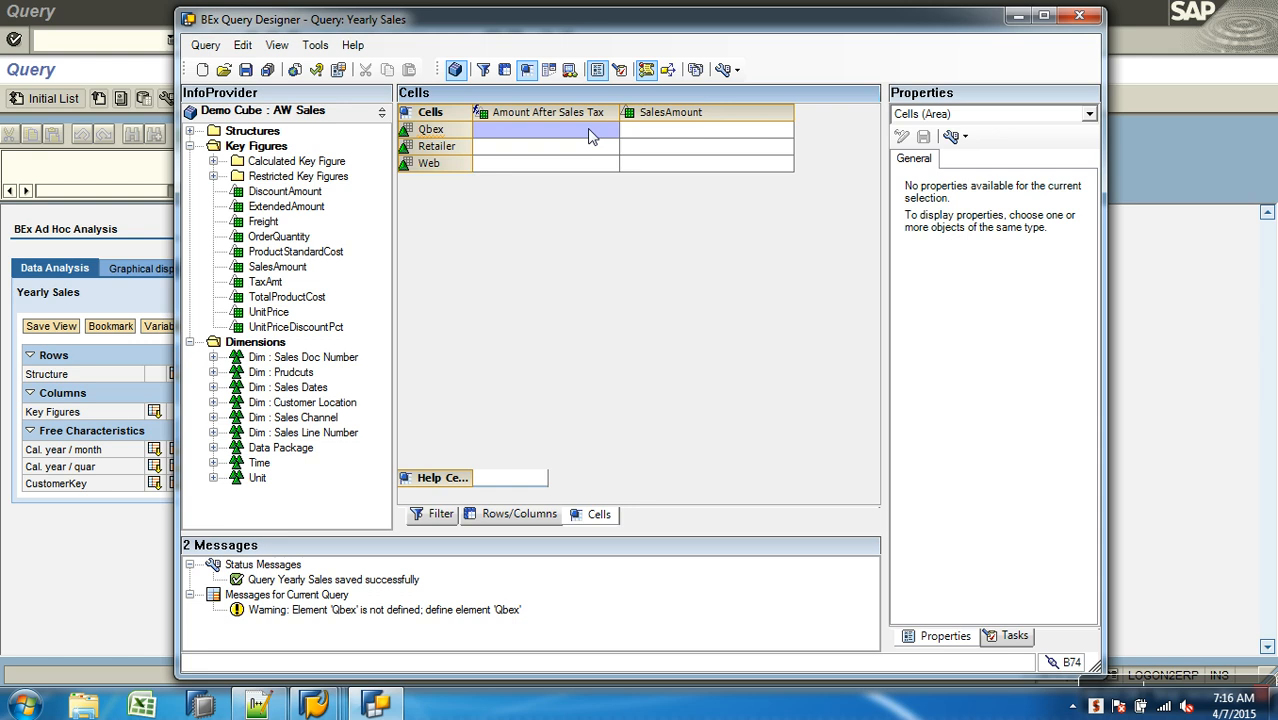
left_click(691, 133)
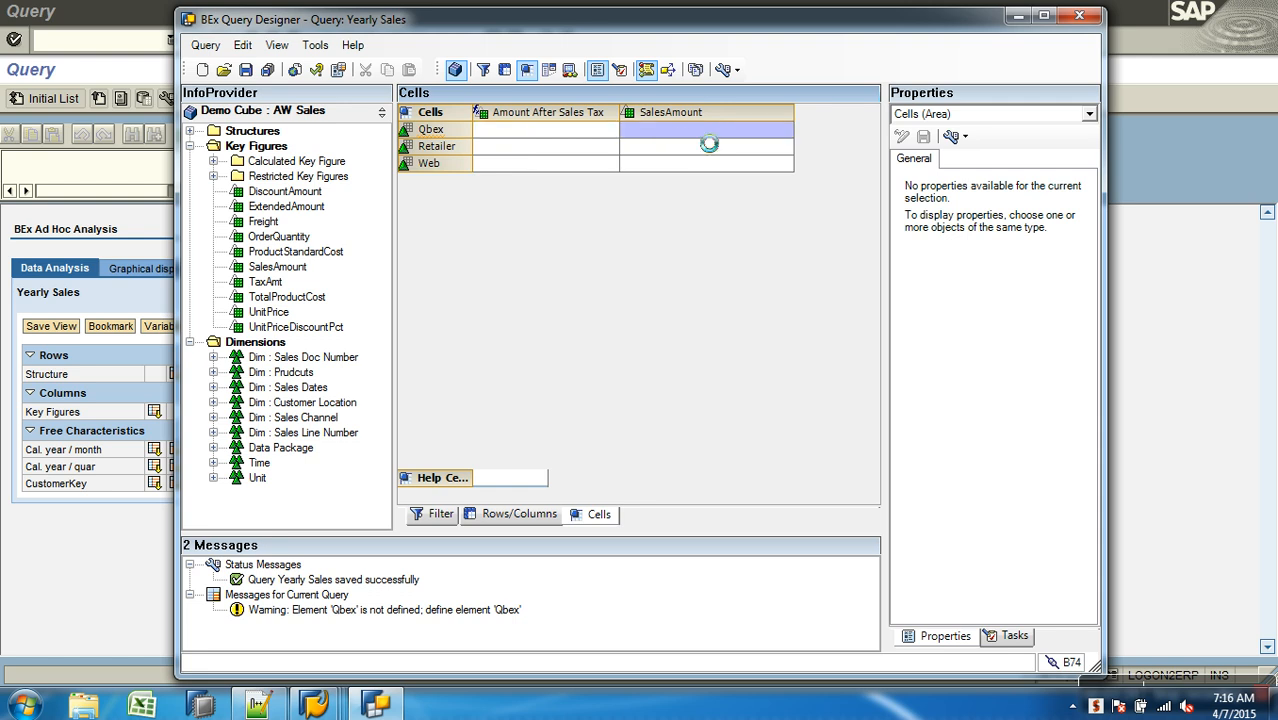
right_click(700, 130)
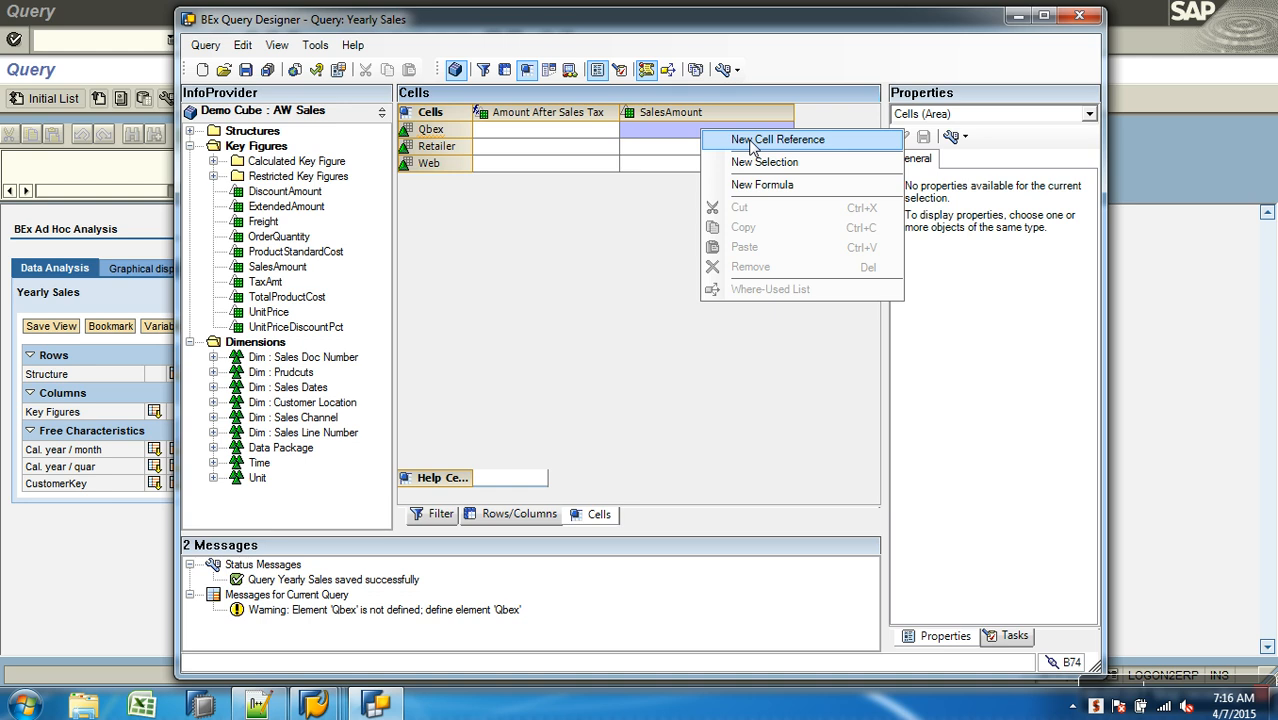
left_click(750, 141)
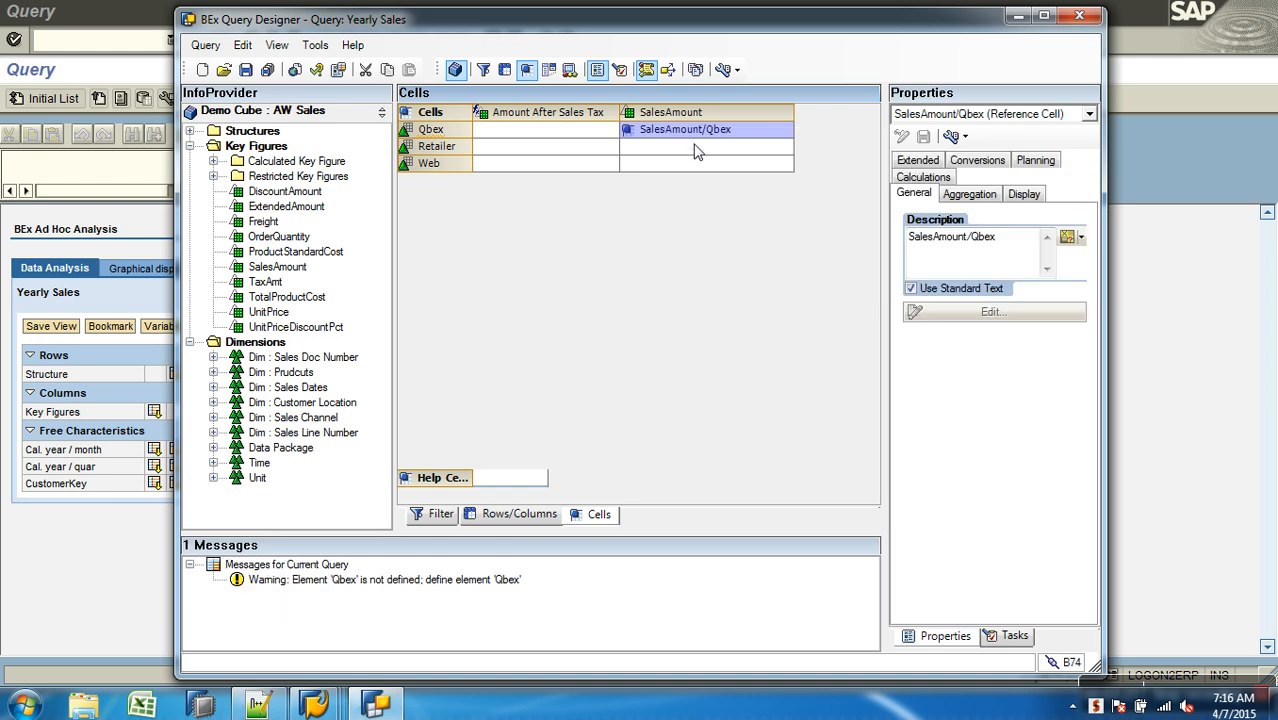
Create a new formula in the cell where the Qbex row meets the Amount After Sales Tax column and open it for editing
left_click(575, 133)
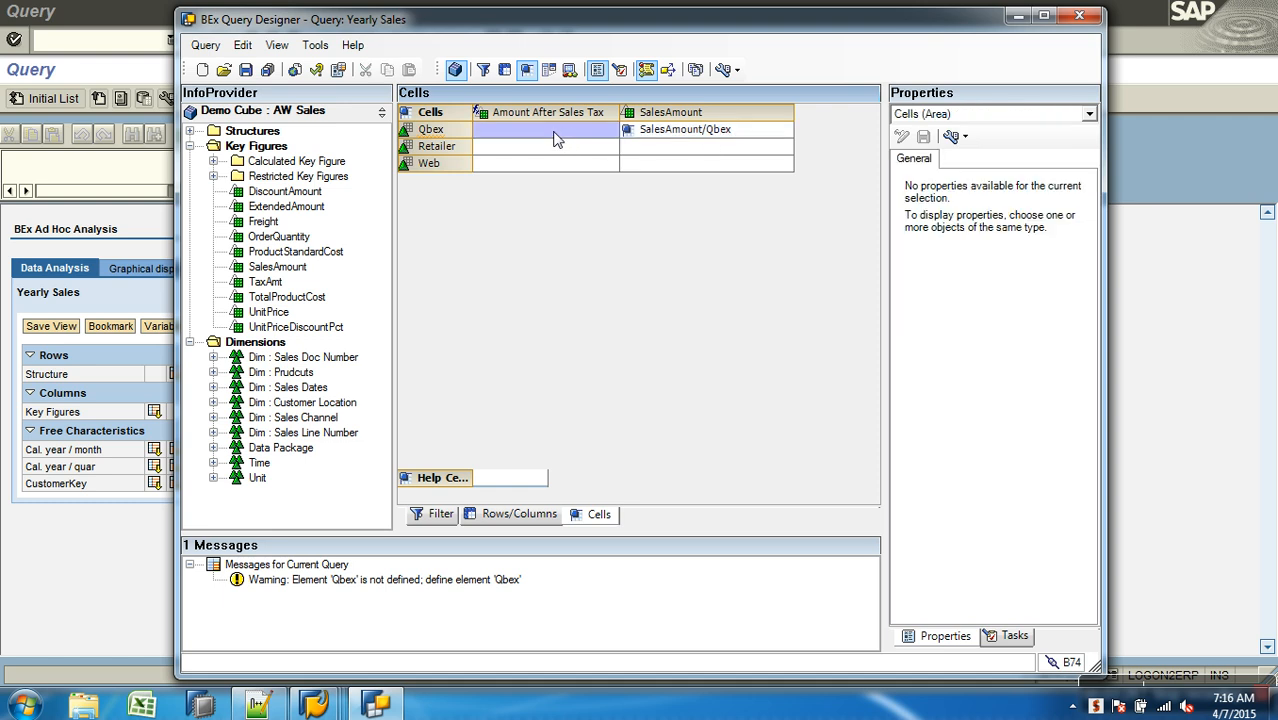
right_click(554, 132)
left_click(607, 189)
right_click(590, 137)
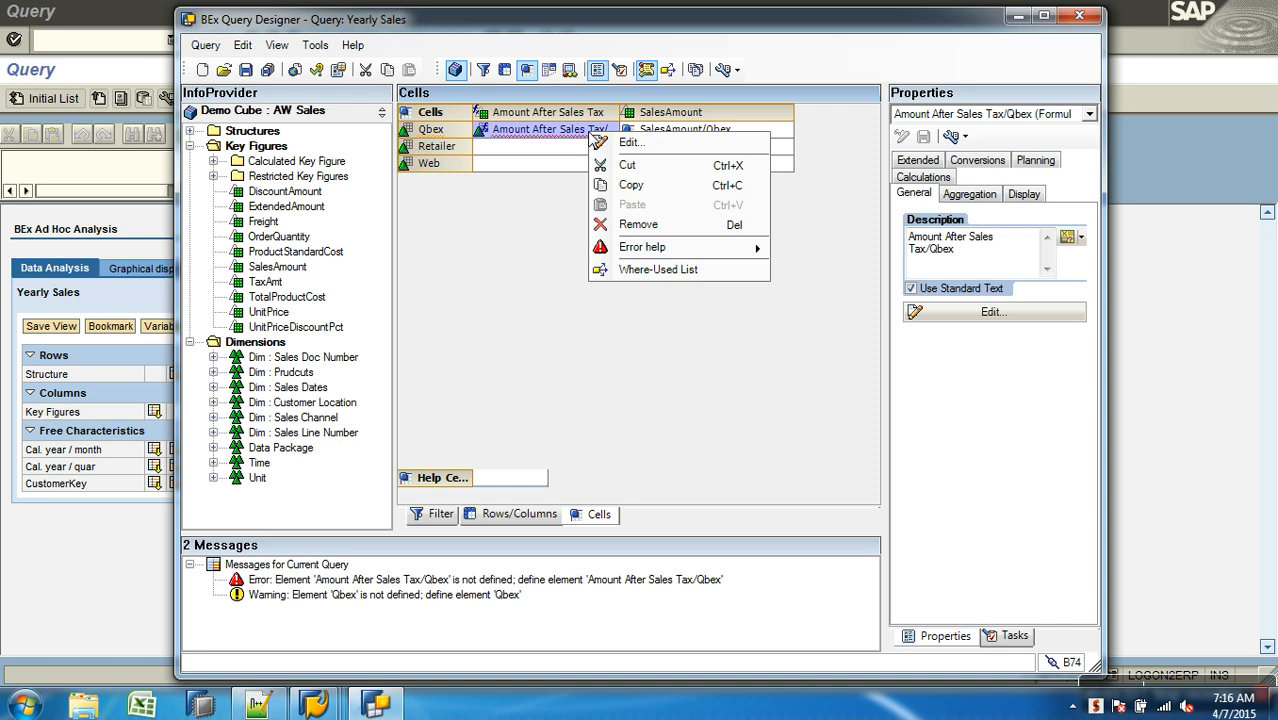
left_click(628, 141)
left_click(600, 268)
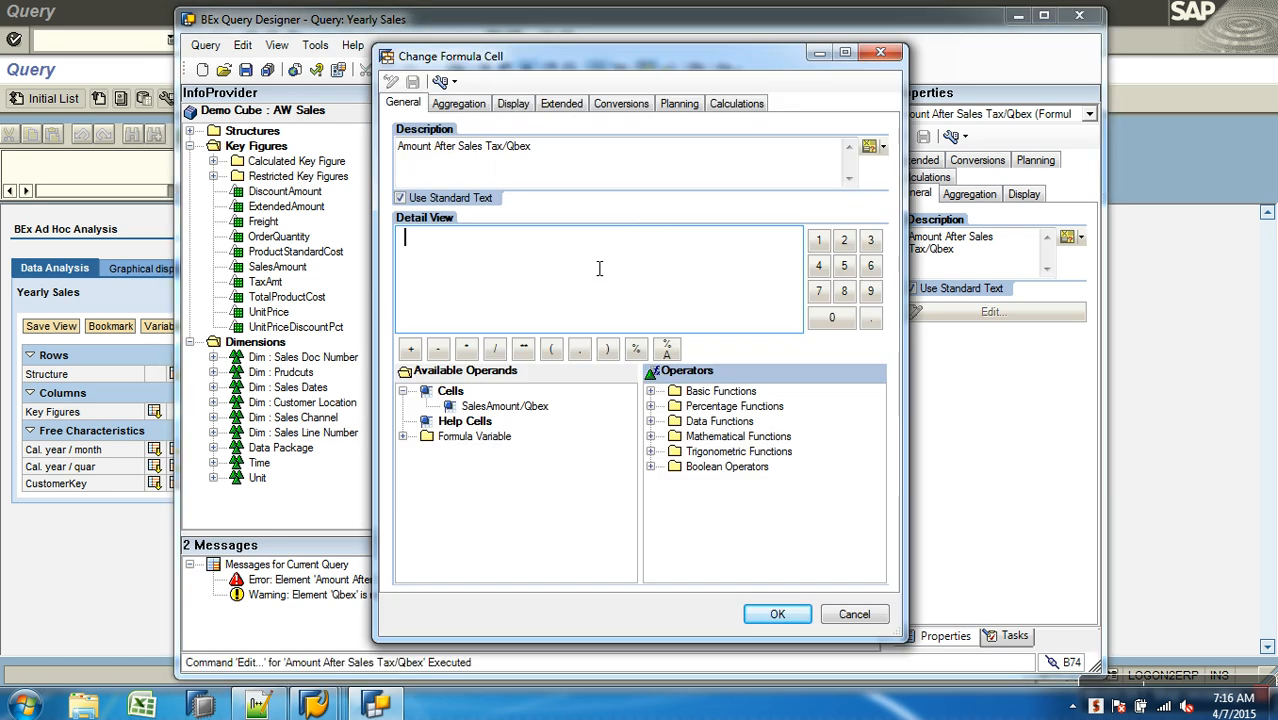
Begin the Qbex formula as NODIM( 'SalesAmount/Qbex' ) - ( NODIM( 'SalesAmount/Qbex' ), using the value without dimension function
left_click(651, 421)
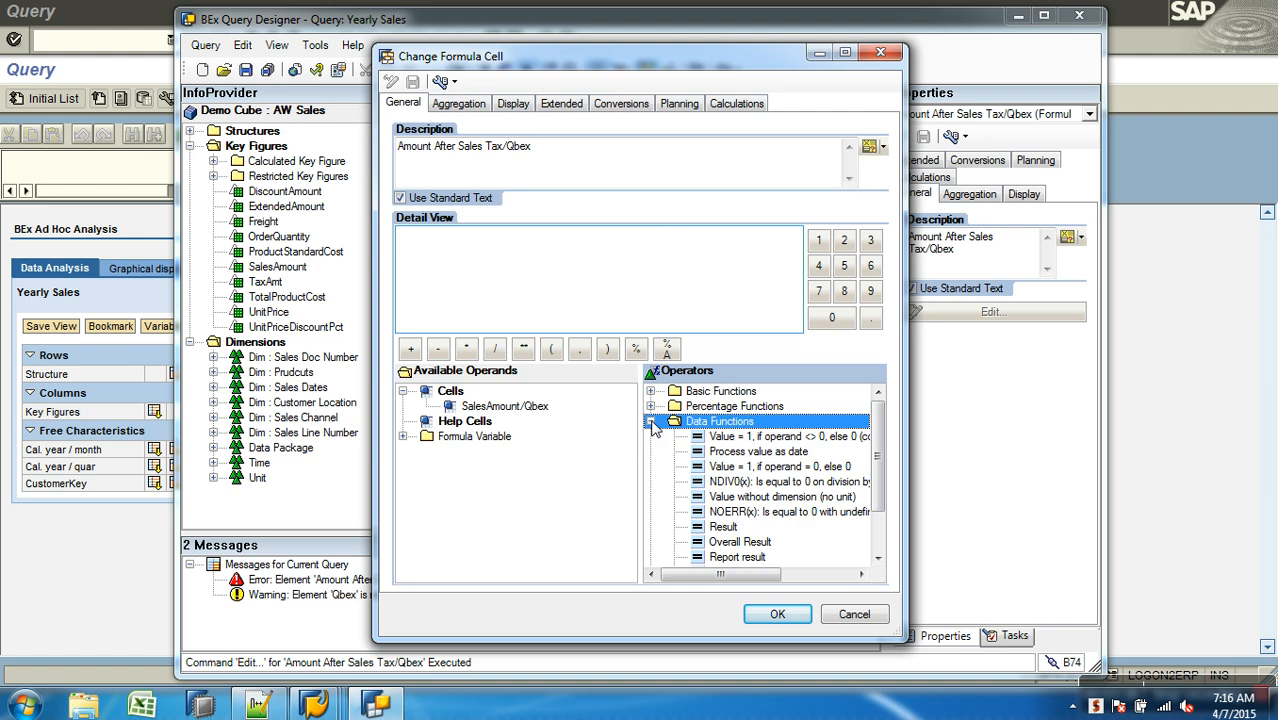
double_click(758, 497)
double_click(532, 407)
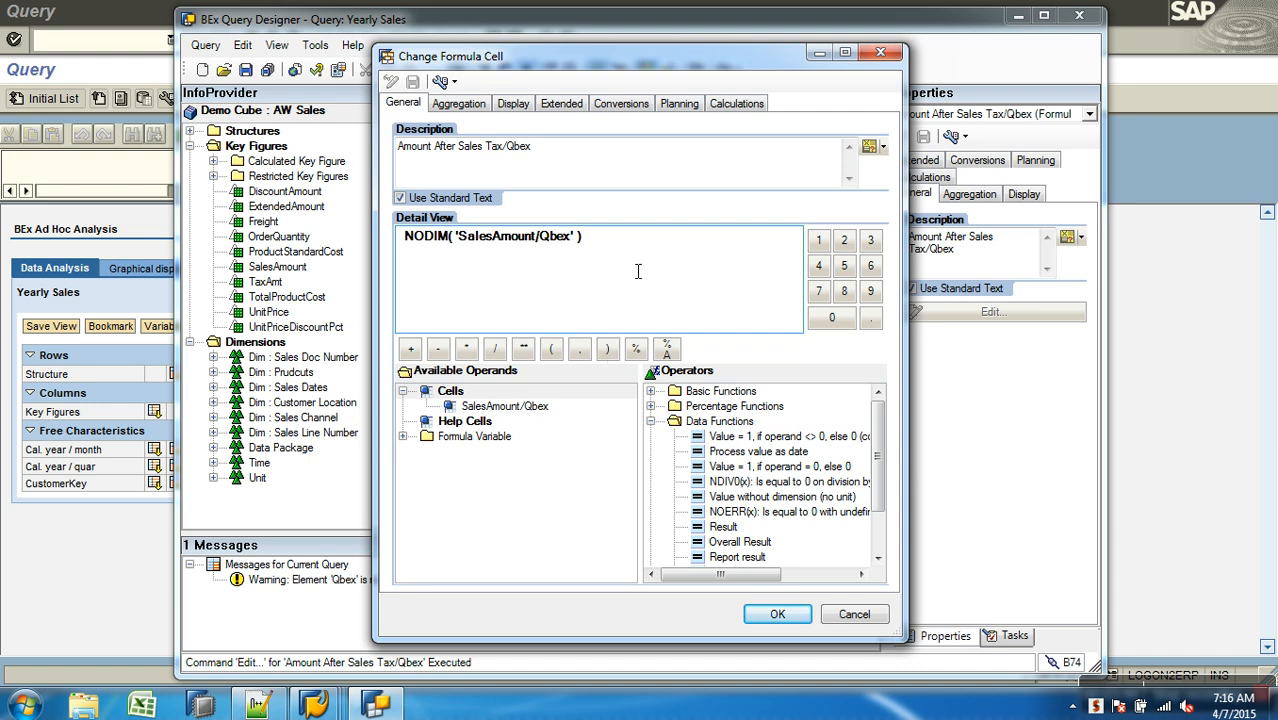
left_click(438, 349)
left_click(551, 349)
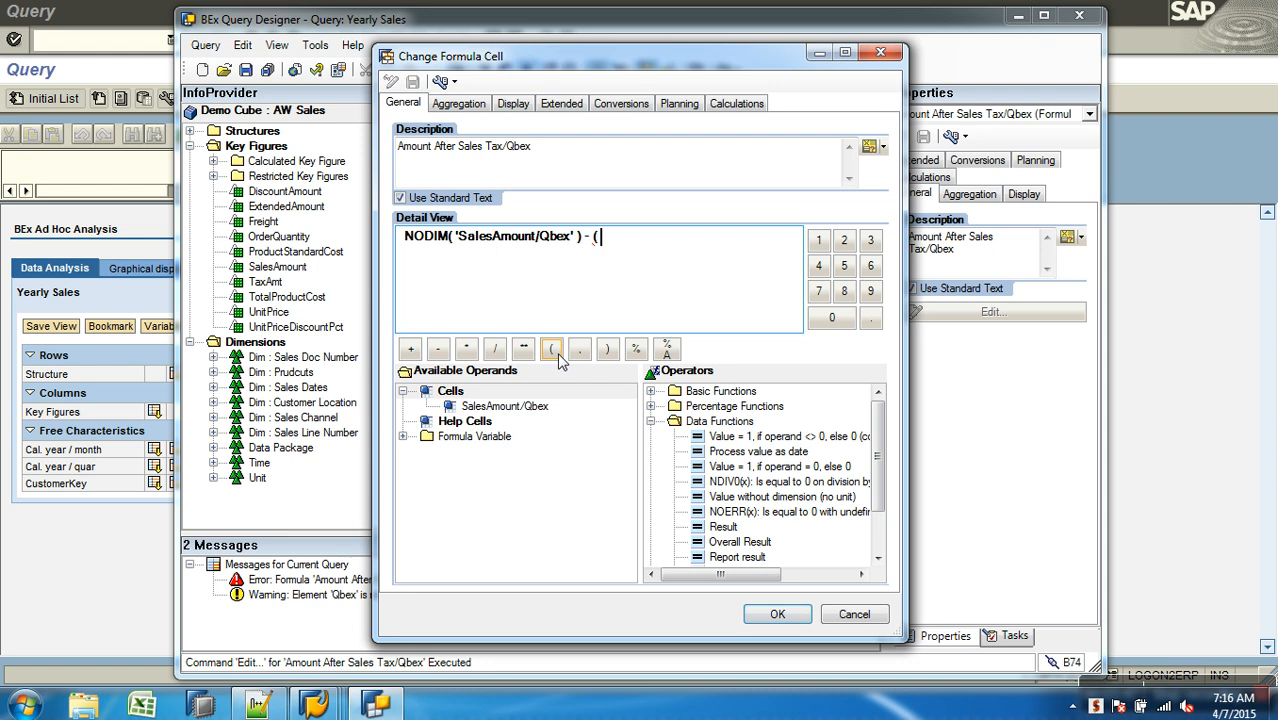
double_click(503, 408)
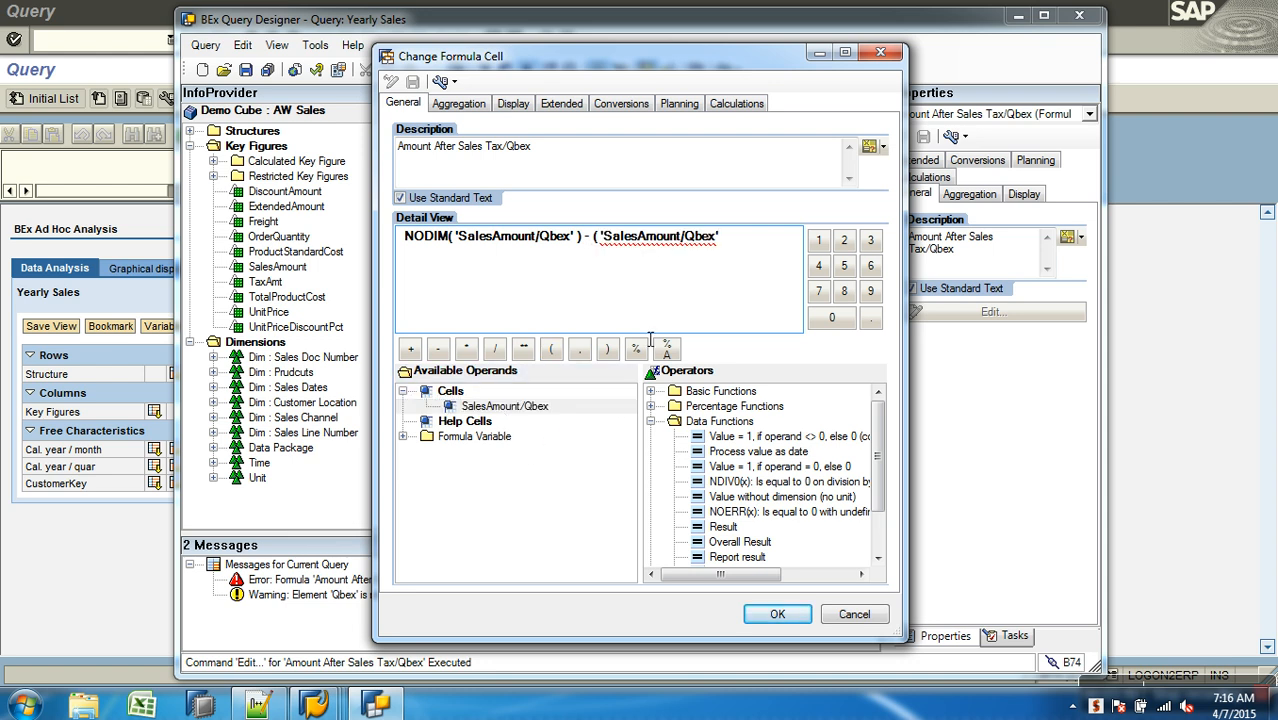
key("BackSpace")
double_click(686, 492)
double_click(502, 406)
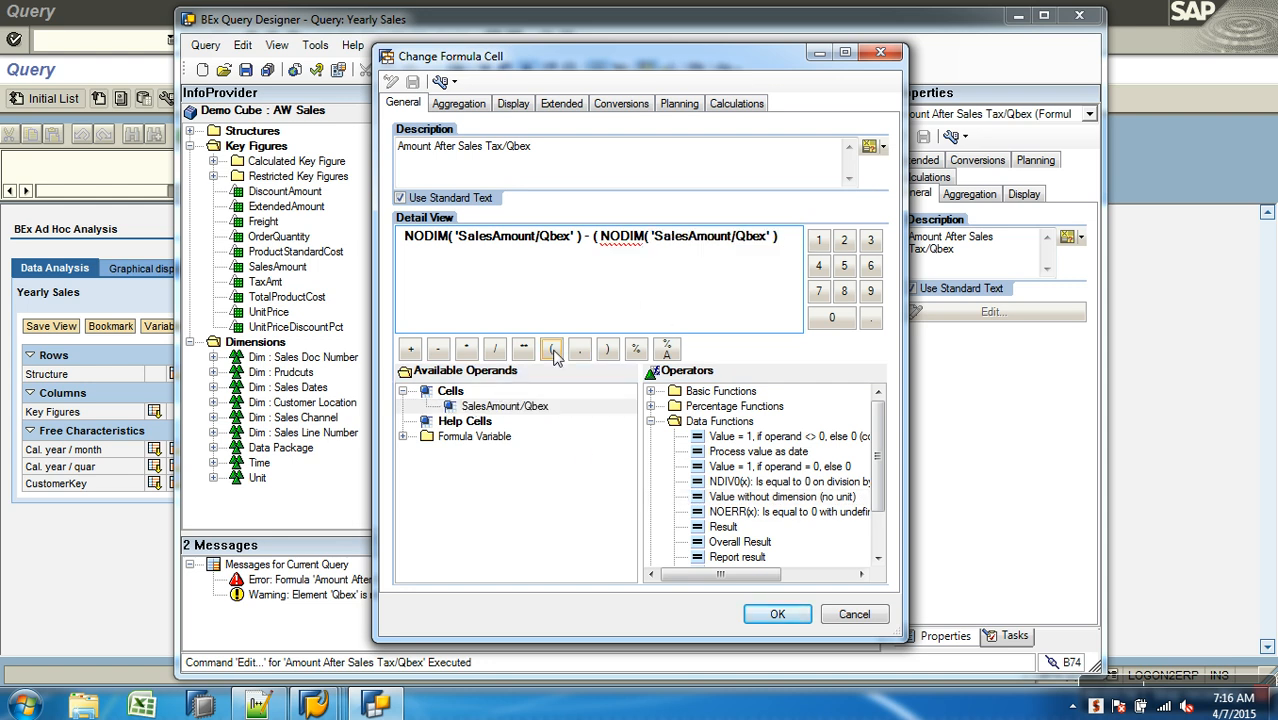
Multiply the second NODIM term by 12.36, divide by 100 and close the parenthesis in the Qbex formula
left_click(466, 349)
left_click(818, 241)
left_click(842, 242)
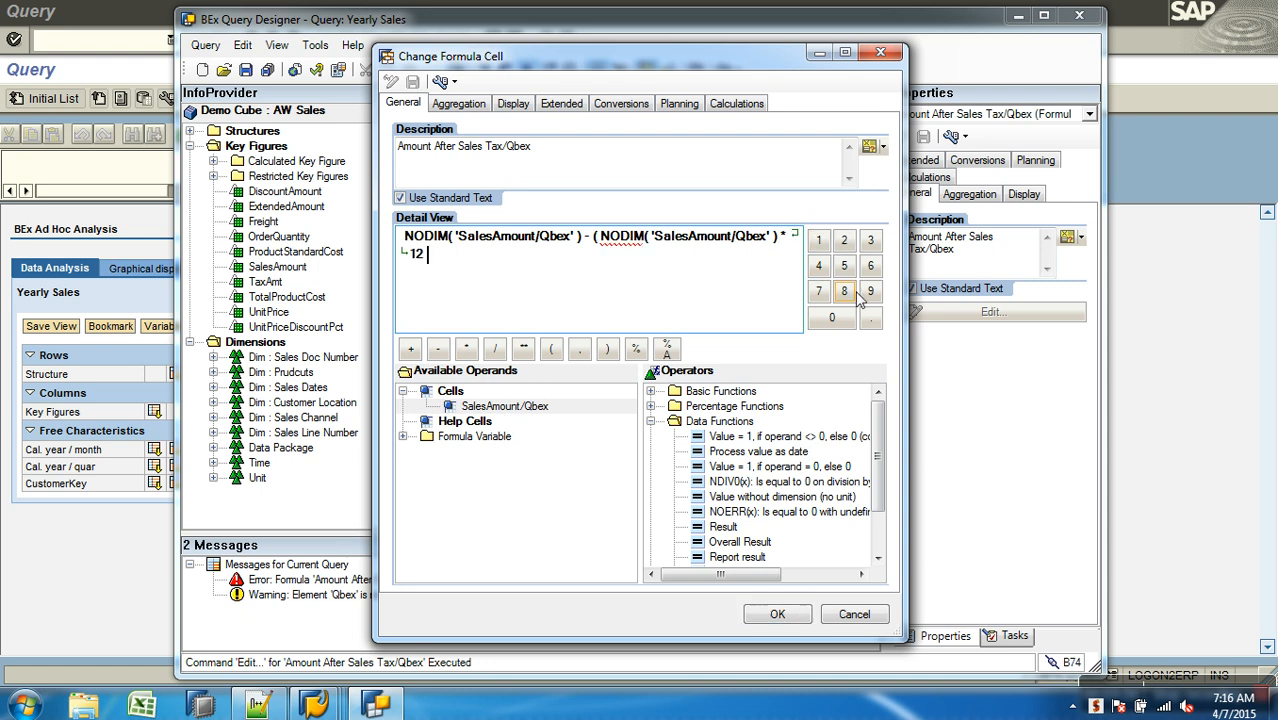
left_click(870, 317)
left_click(868, 242)
left_click(870, 266)
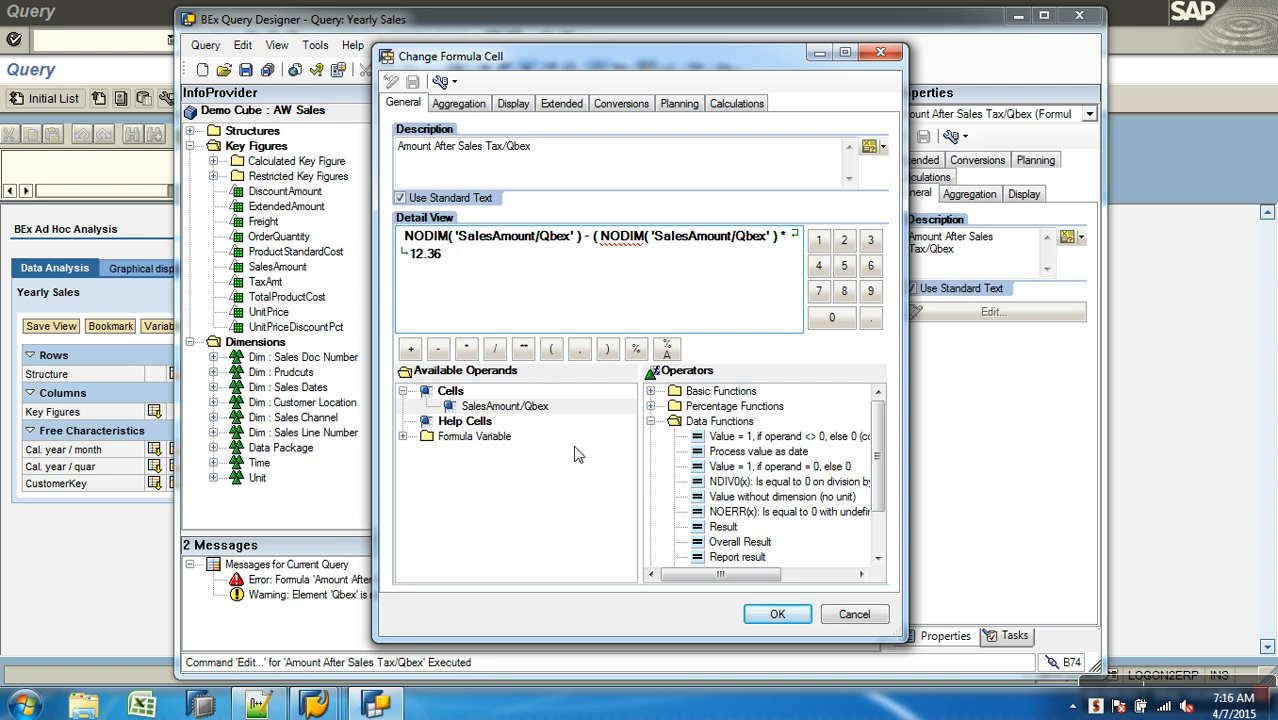
left_click(494, 349)
left_click(819, 241)
left_click(831, 317)
left_click(831, 317)
left_click(607, 350)
left_click(607, 350)
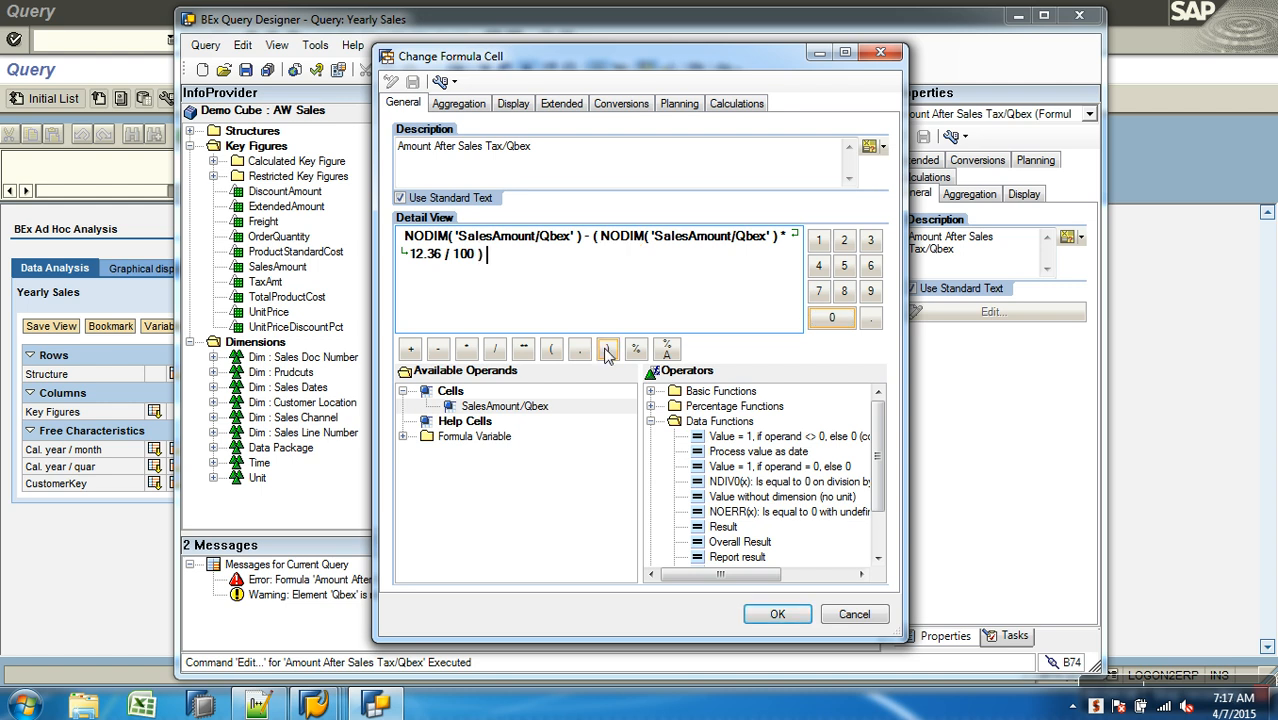
Enclose the second NODIM term times 12.36 in its own parentheses and accept the Qbex formula
left_click(441, 257)
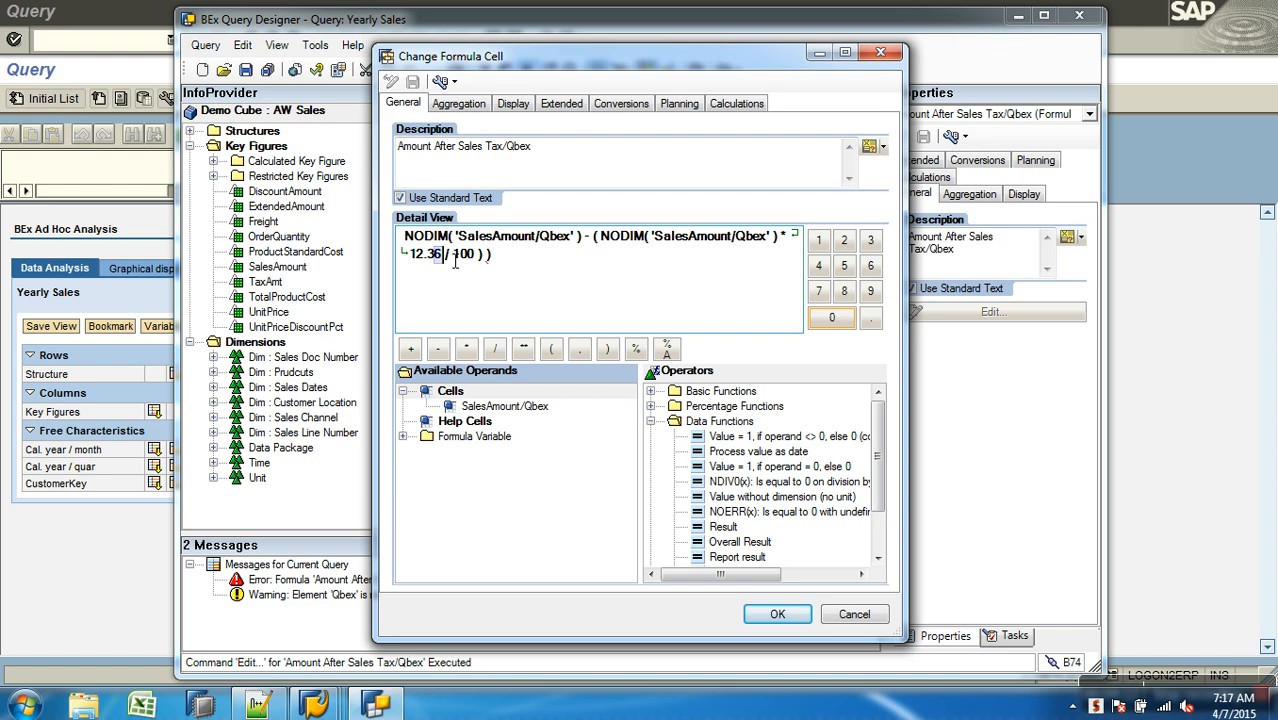
left_click(607, 350)
left_click(605, 246)
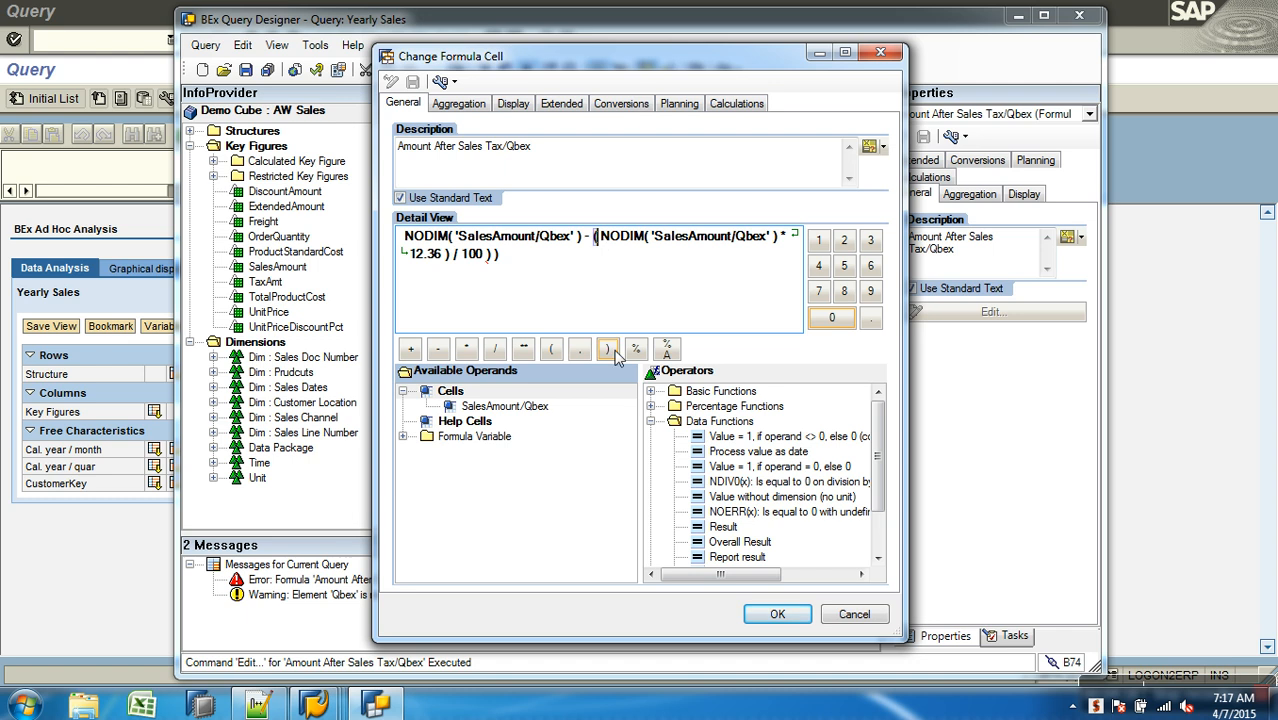
left_click(553, 349)
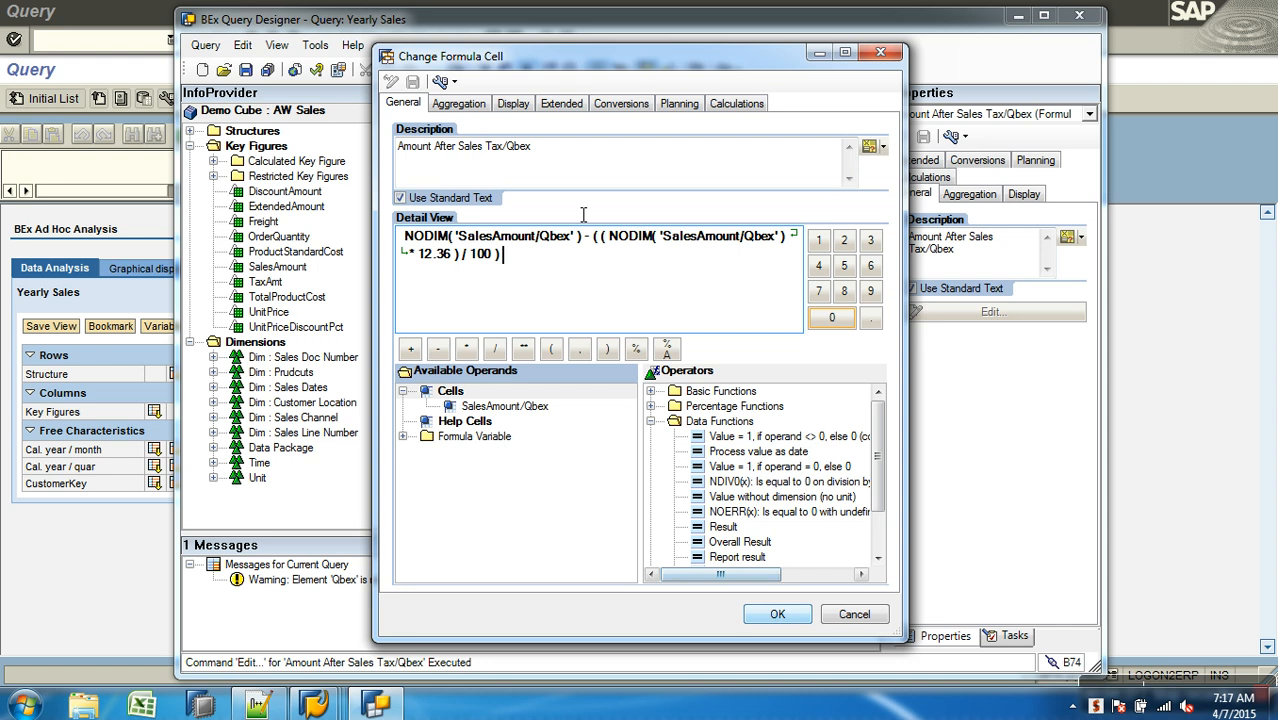
left_click(771, 614)
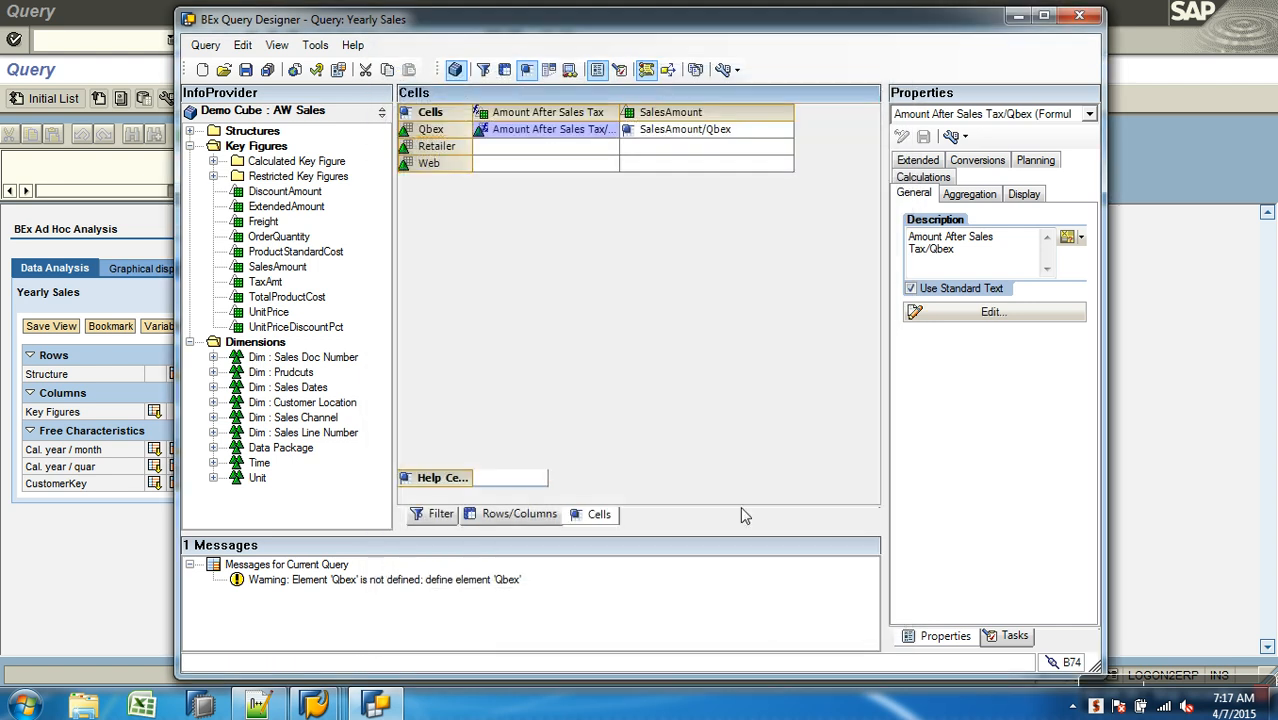
Create a new cell reference in the cell where the Retailer row meets the SalesAmount column
left_click(662, 150)
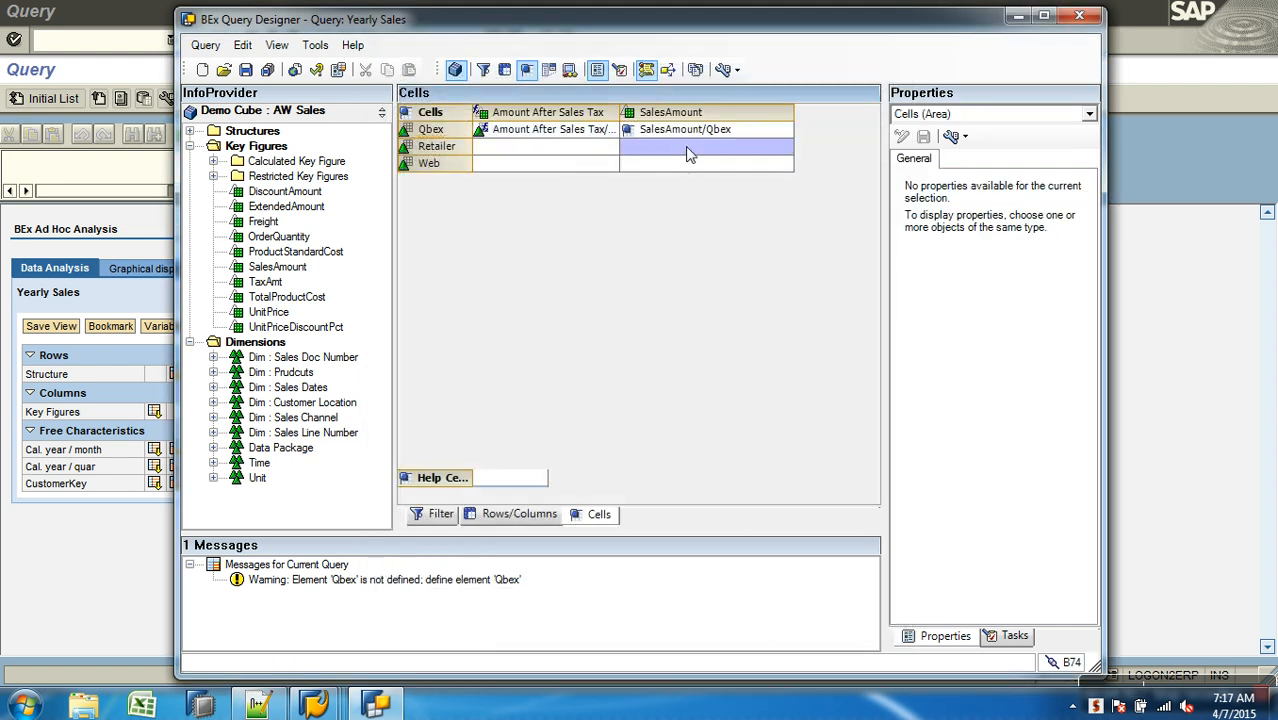
right_click(689, 150)
left_click(748, 160)
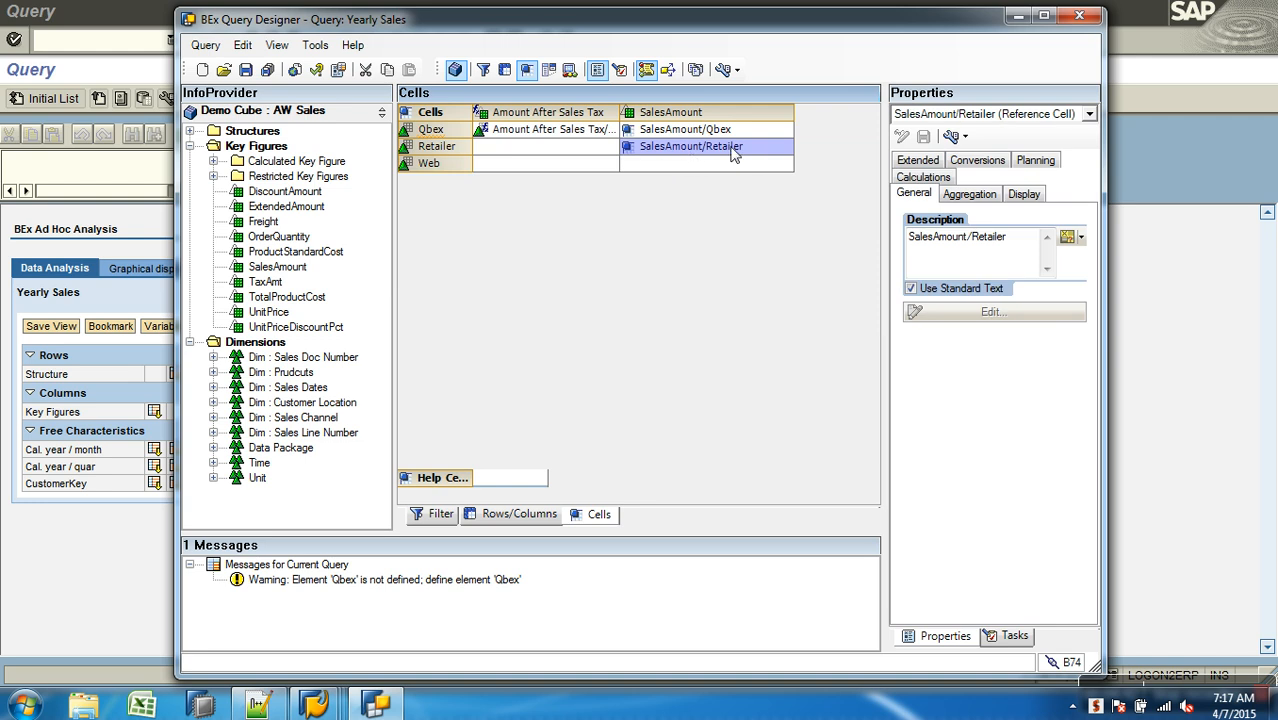
Create a new formula in the cell where the Retailer row meets the Amount After Sales Tax column and open it for editing
left_click(588, 152)
right_click(556, 150)
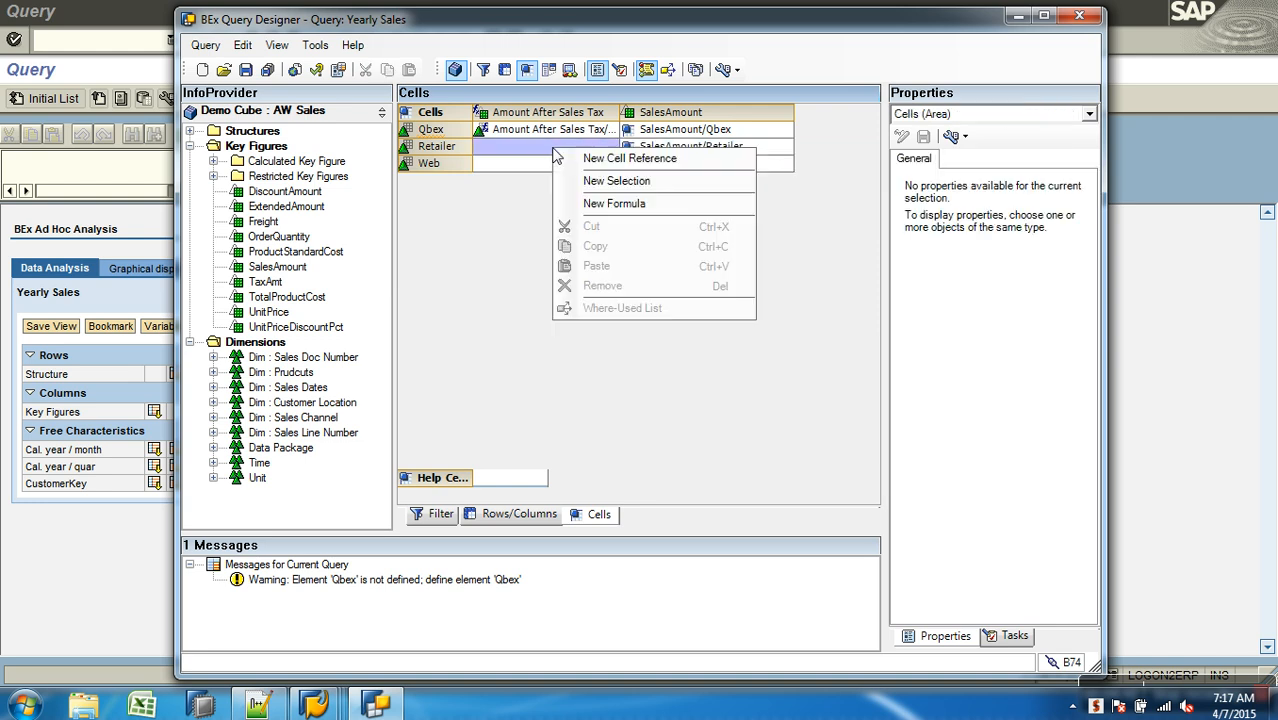
left_click(613, 204)
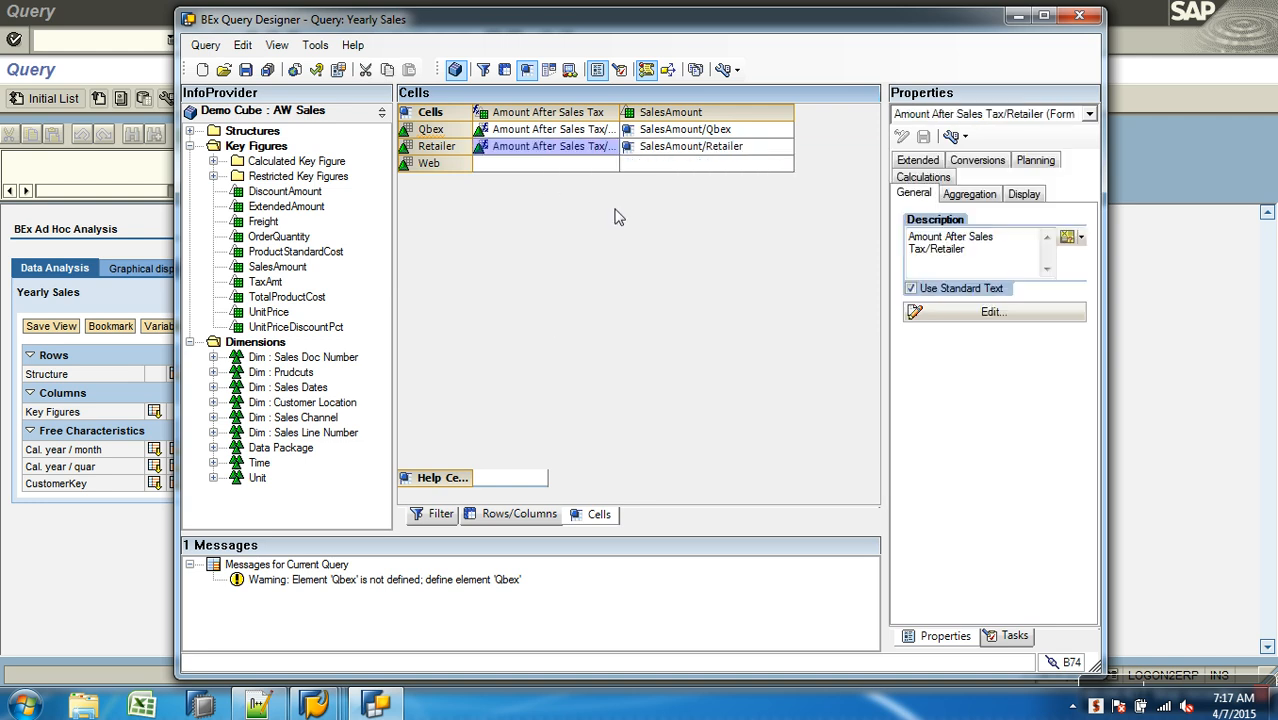
right_click(566, 146)
left_click(598, 156)
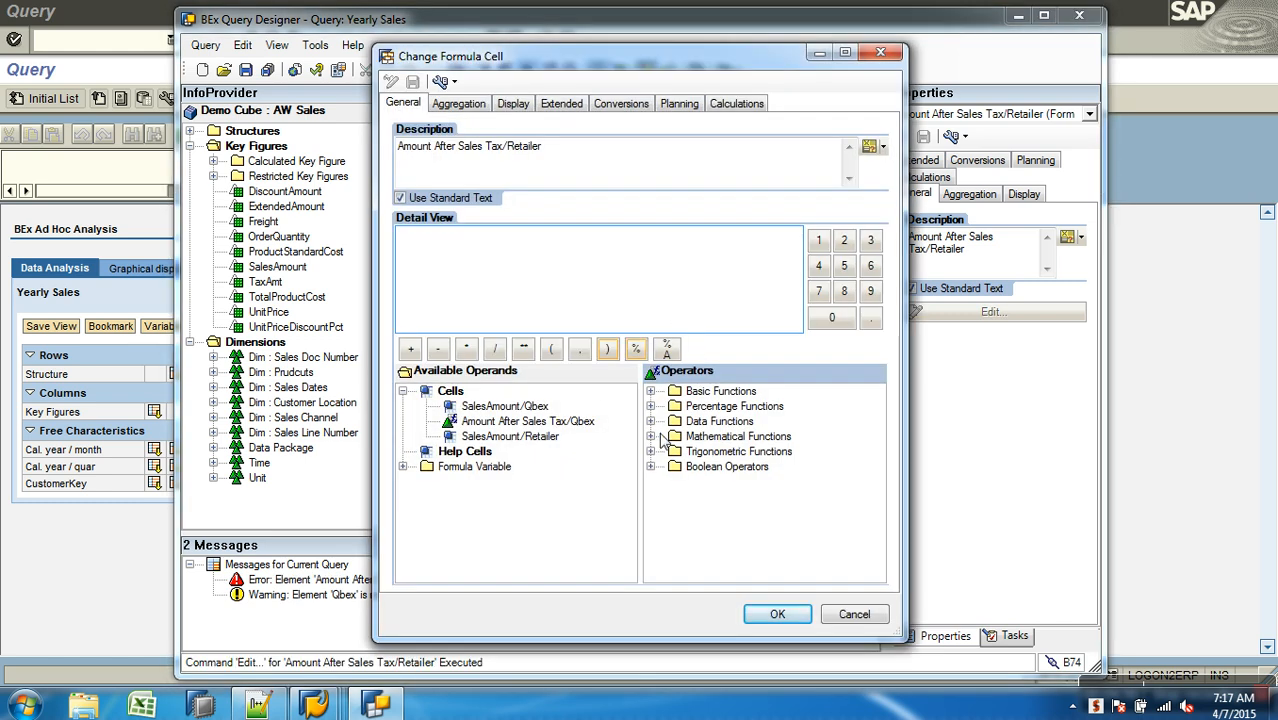
Begin the Retailer formula as NODIM( 'SalesAmount/Retailer' ) - ( NODIM( 'SalesAmount/Retailer' ), using the value without dimension function
left_click(650, 421)
double_click(765, 496)
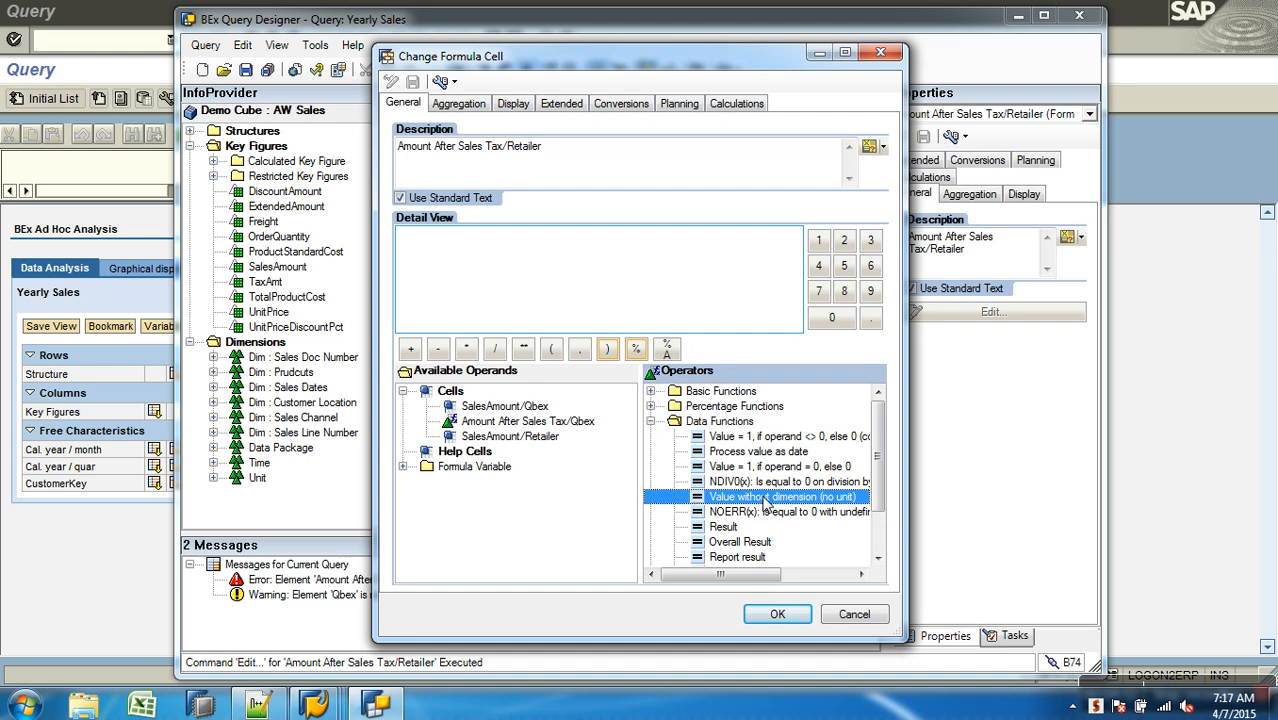
double_click(522, 441)
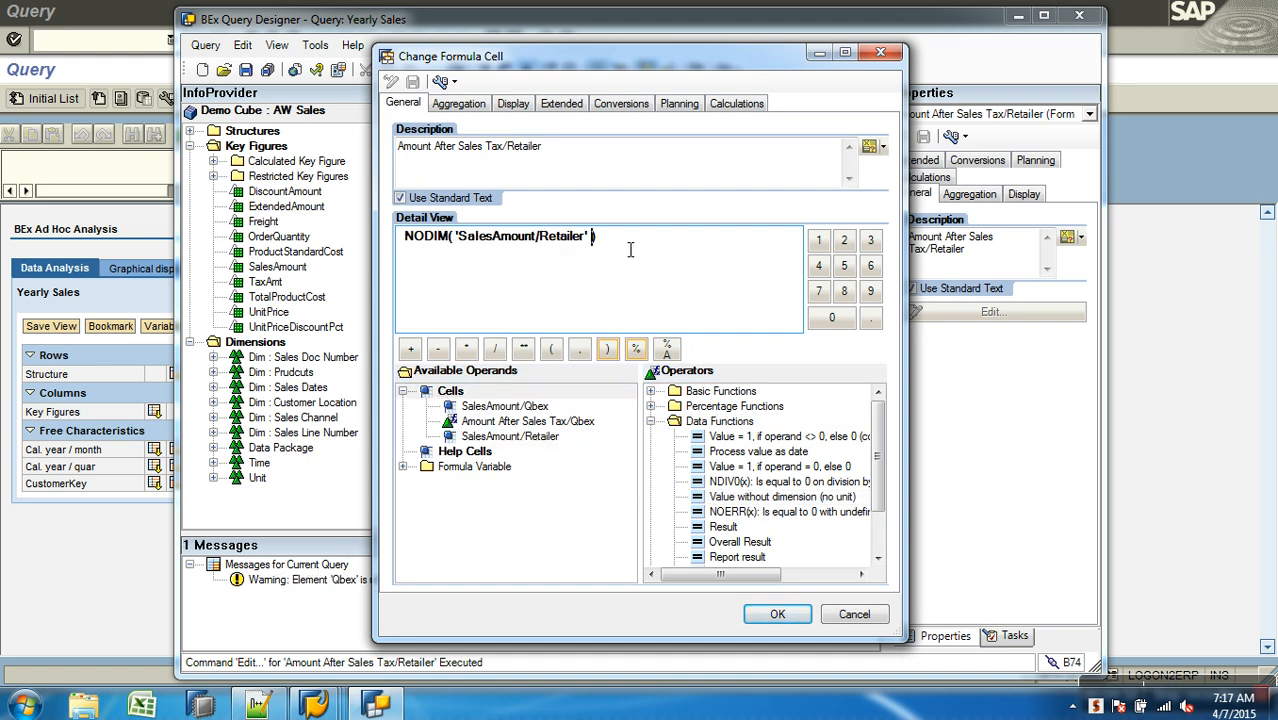
left_click(438, 348)
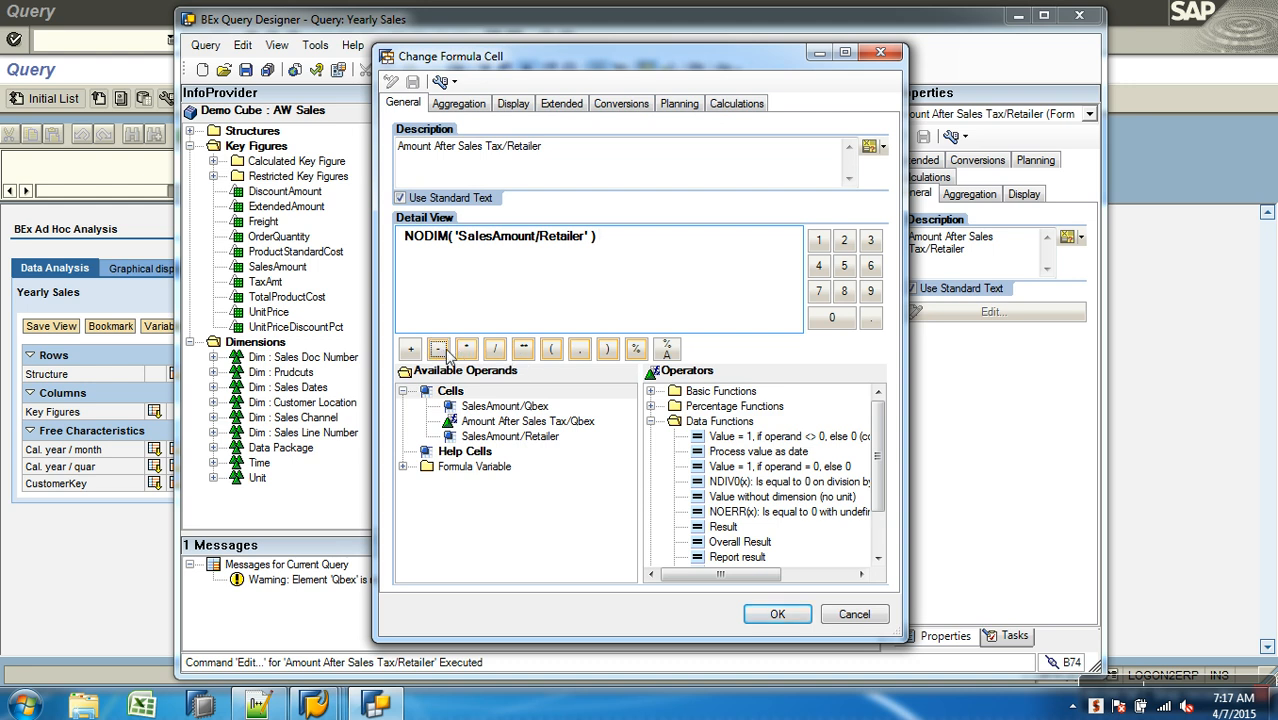
left_click(551, 348)
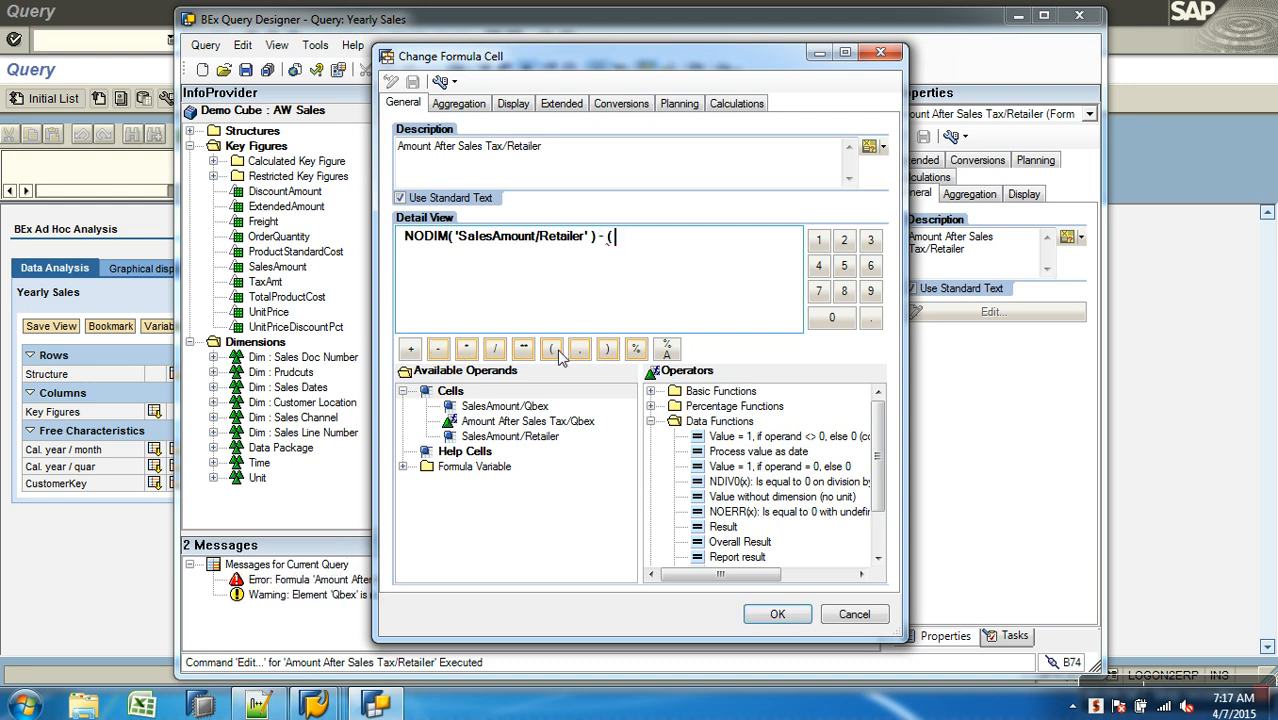
double_click(748, 500)
double_click(540, 439)
Multiply the second NODIM term of the Retailer formula by 11.36
left_click(466, 348)
double_click(818, 240)
left_click(870, 317)
left_click(870, 240)
left_click(870, 265)
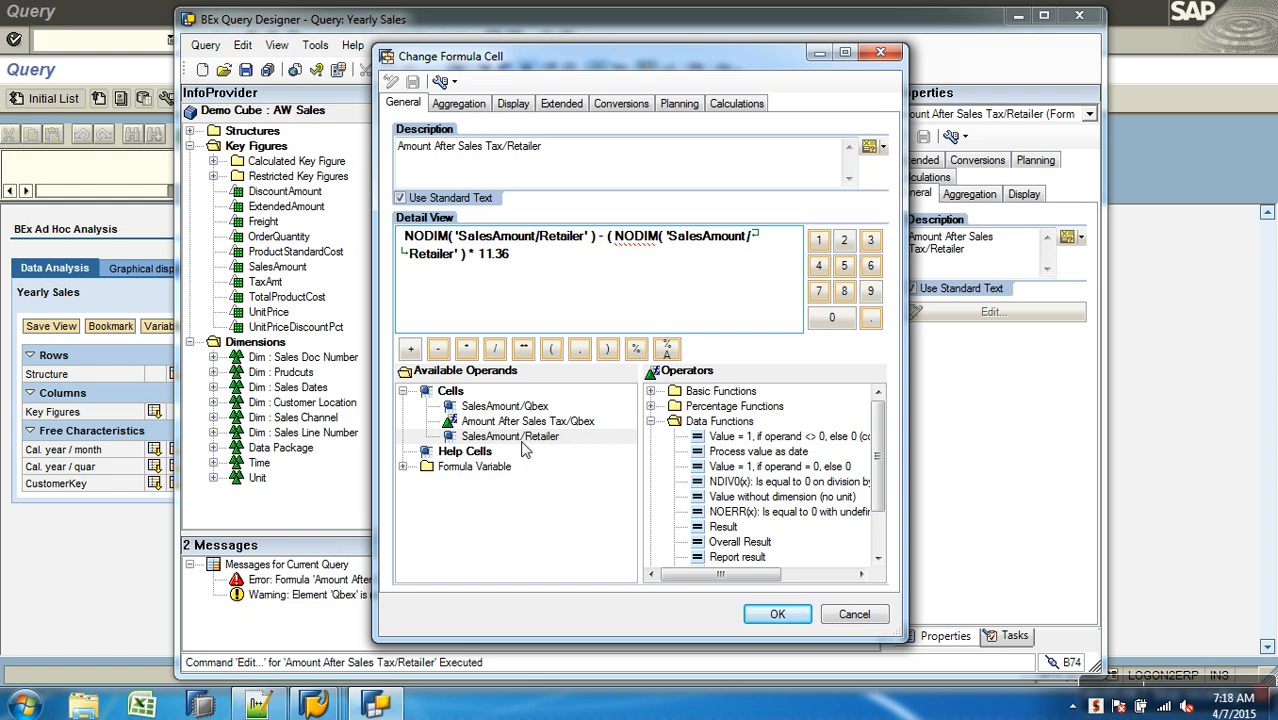
Divide the parenthesised Retailer product by 100, enclose the whole deduction in outer parentheses and accept the formula
left_click(607, 349)
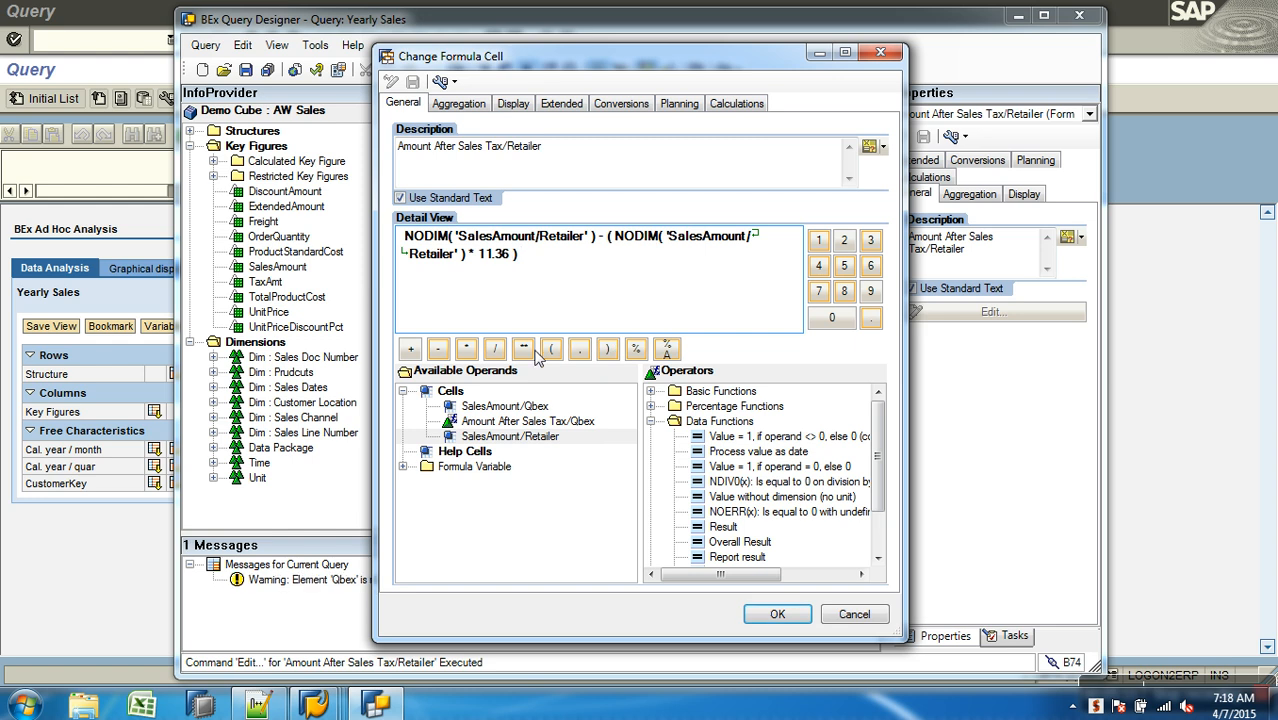
left_click(495, 349)
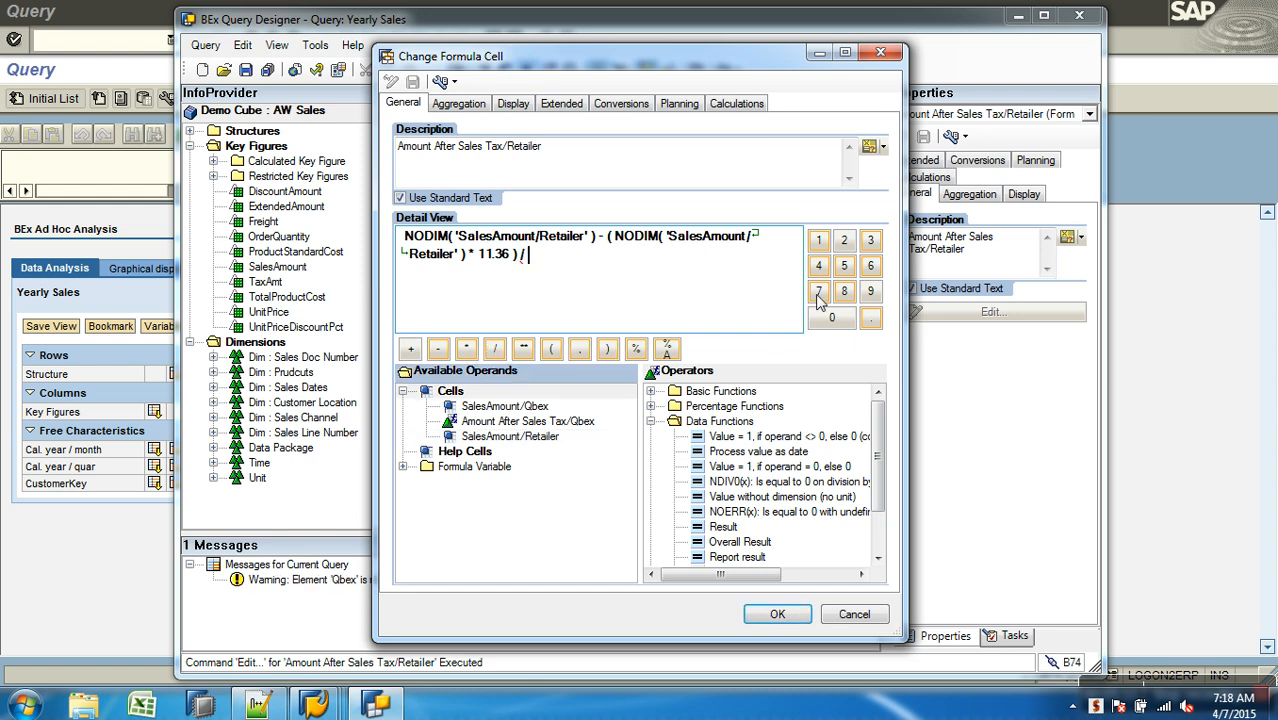
left_click(818, 240)
left_click(831, 318)
left_click(831, 318)
left_click(607, 349)
left_click(555, 348)
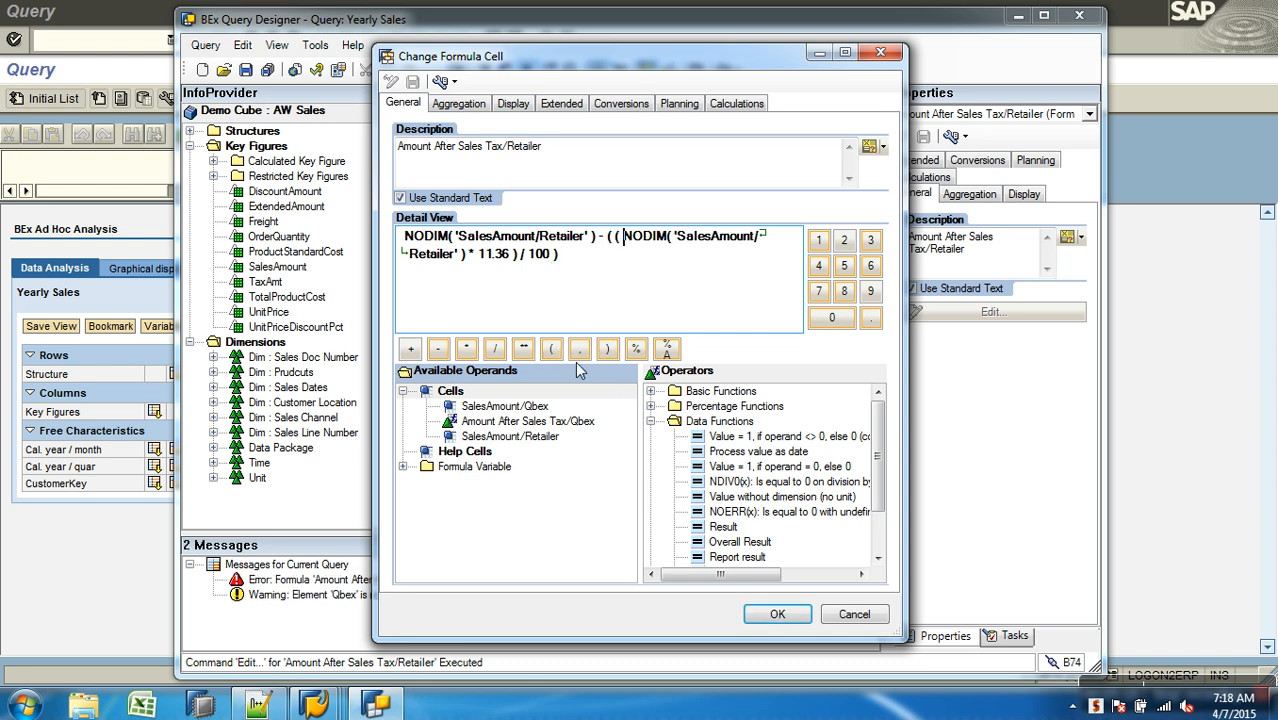
left_click(775, 616)
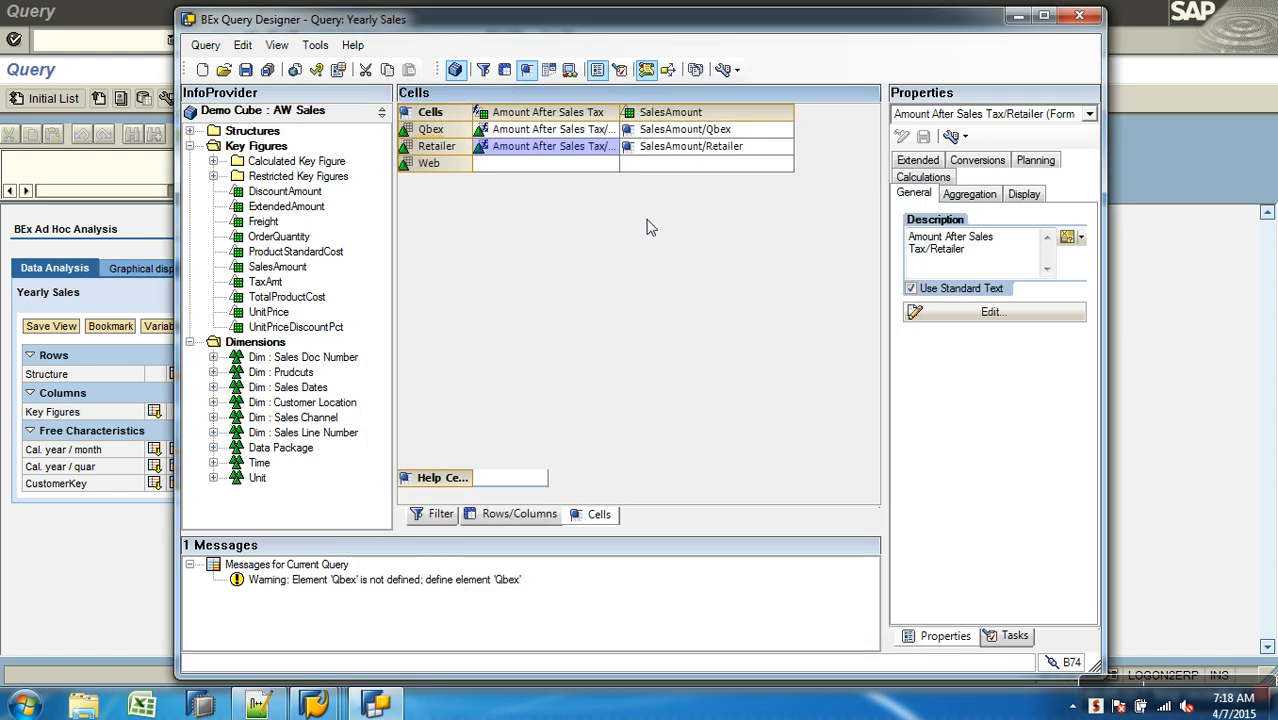
Create a new cell reference in the cell where the Web row meets the SalesAmount column
left_click(697, 166)
right_click(697, 166)
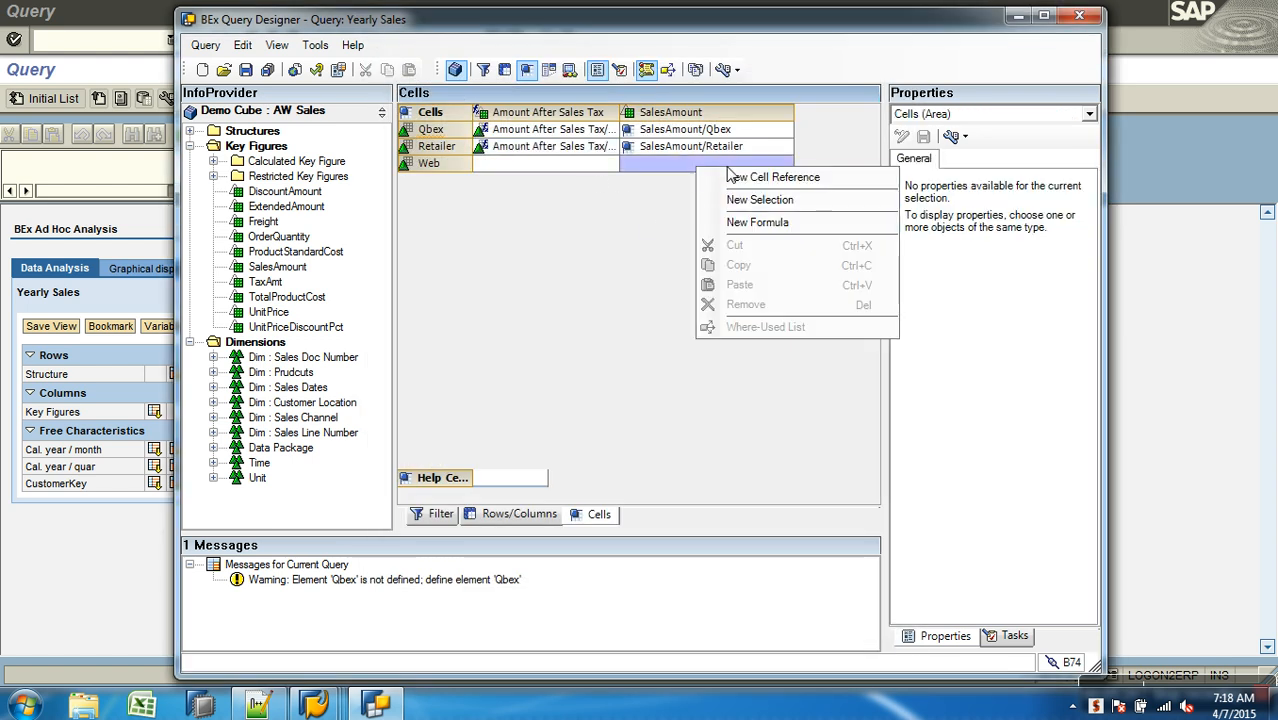
left_click(730, 177)
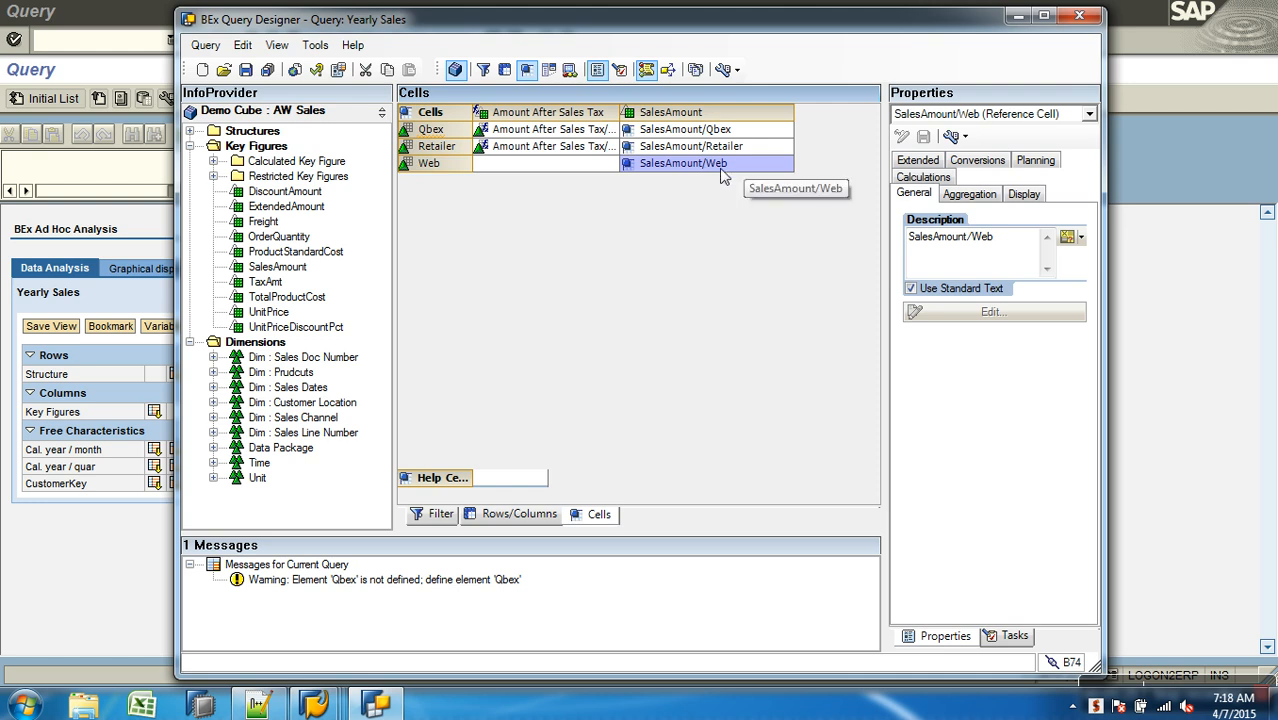
Create a new formula in the cell where the Web row meets the Amount After Sales Tax column and open it for editing
left_click(546, 166)
right_click(546, 166)
left_click(605, 222)
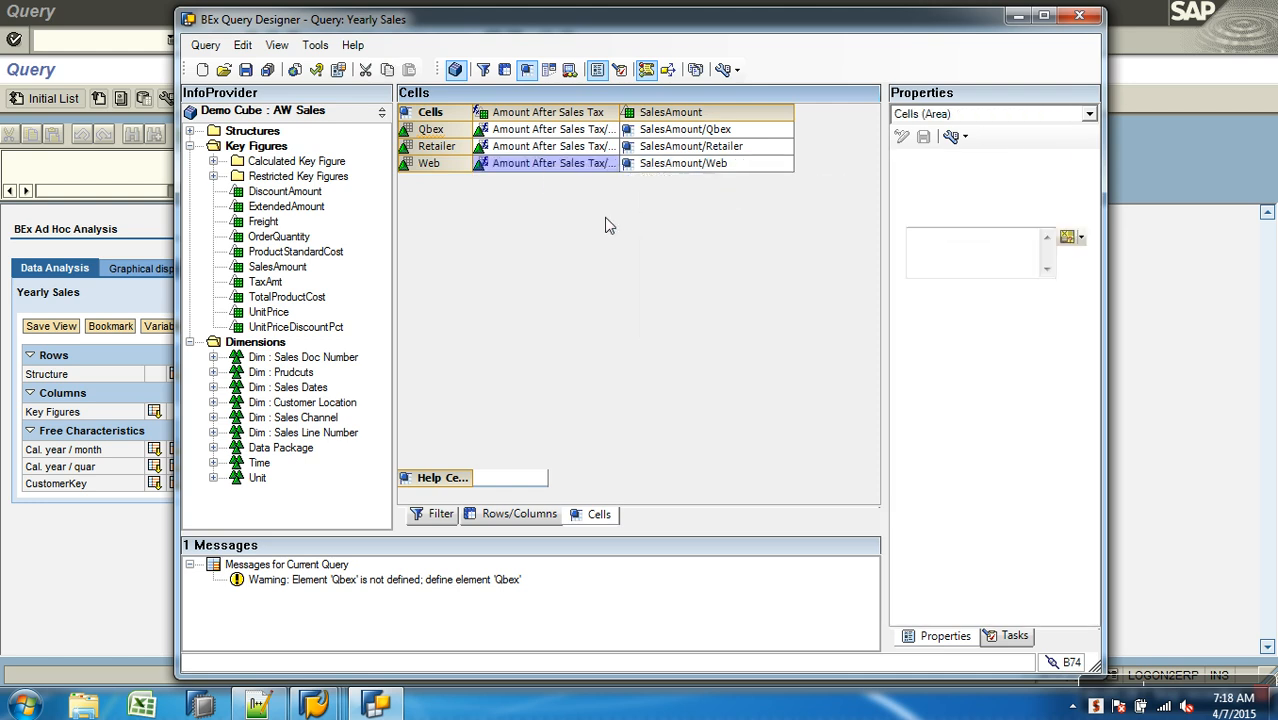
right_click(579, 166)
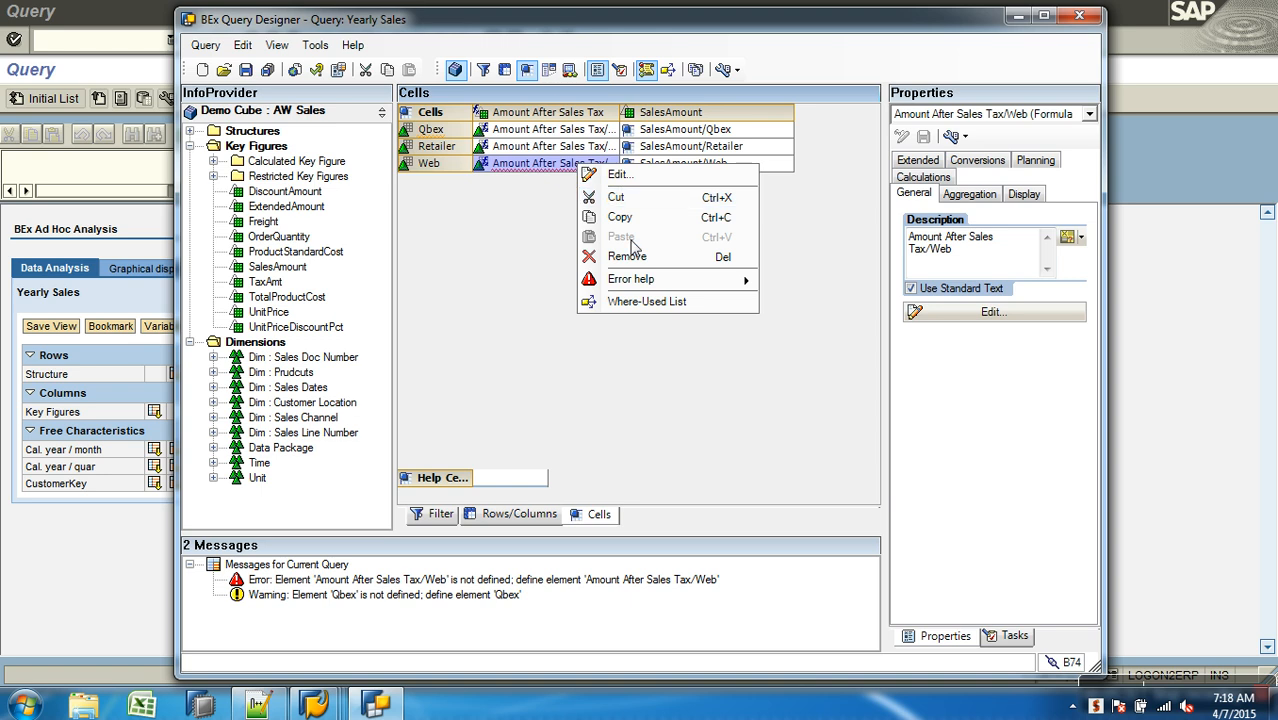
left_click(612, 176)
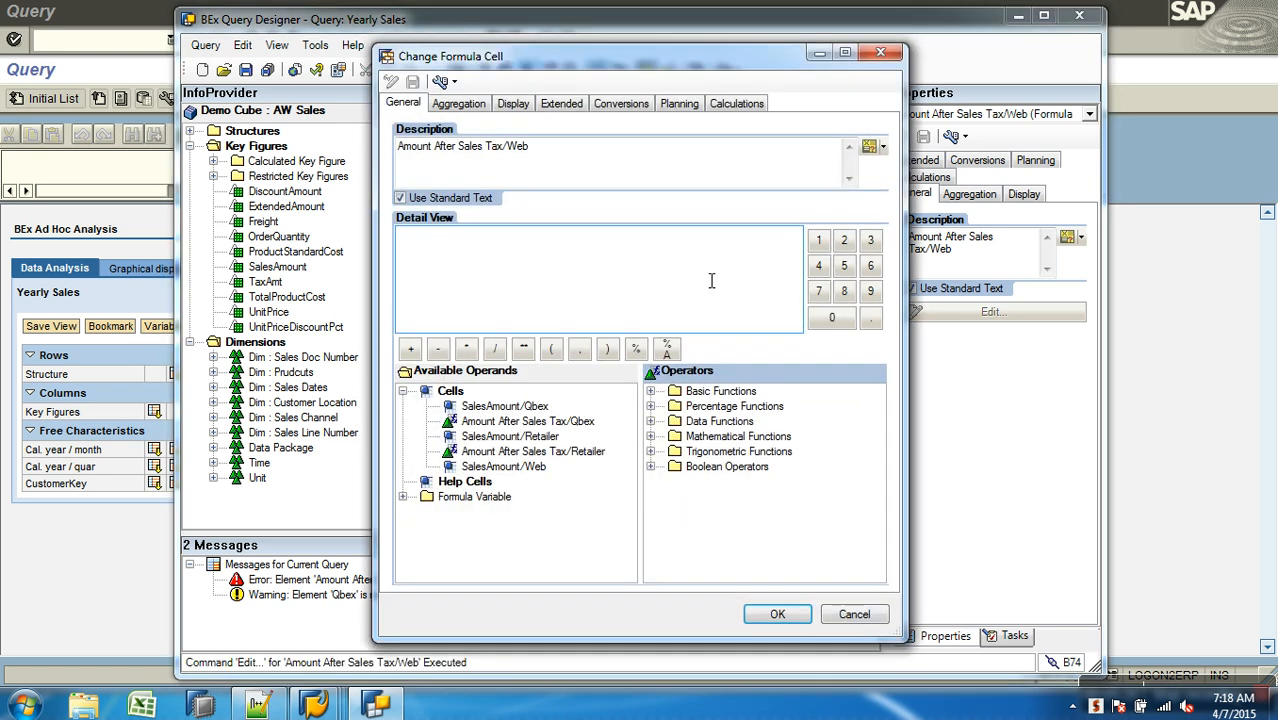
Begin the Web formula with the value-without-dimension function NODIM applied to the SalesAmount/Web cell
left_click(651, 423)
double_click(750, 497)
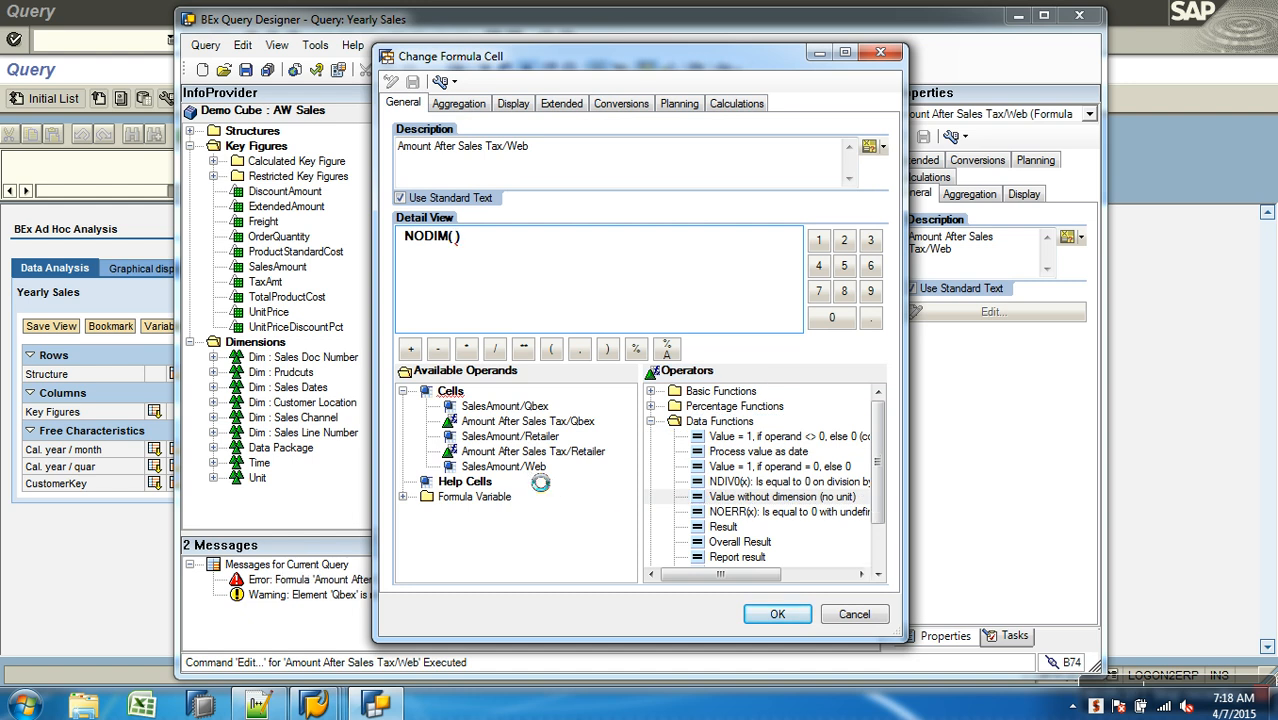
double_click(503, 466)
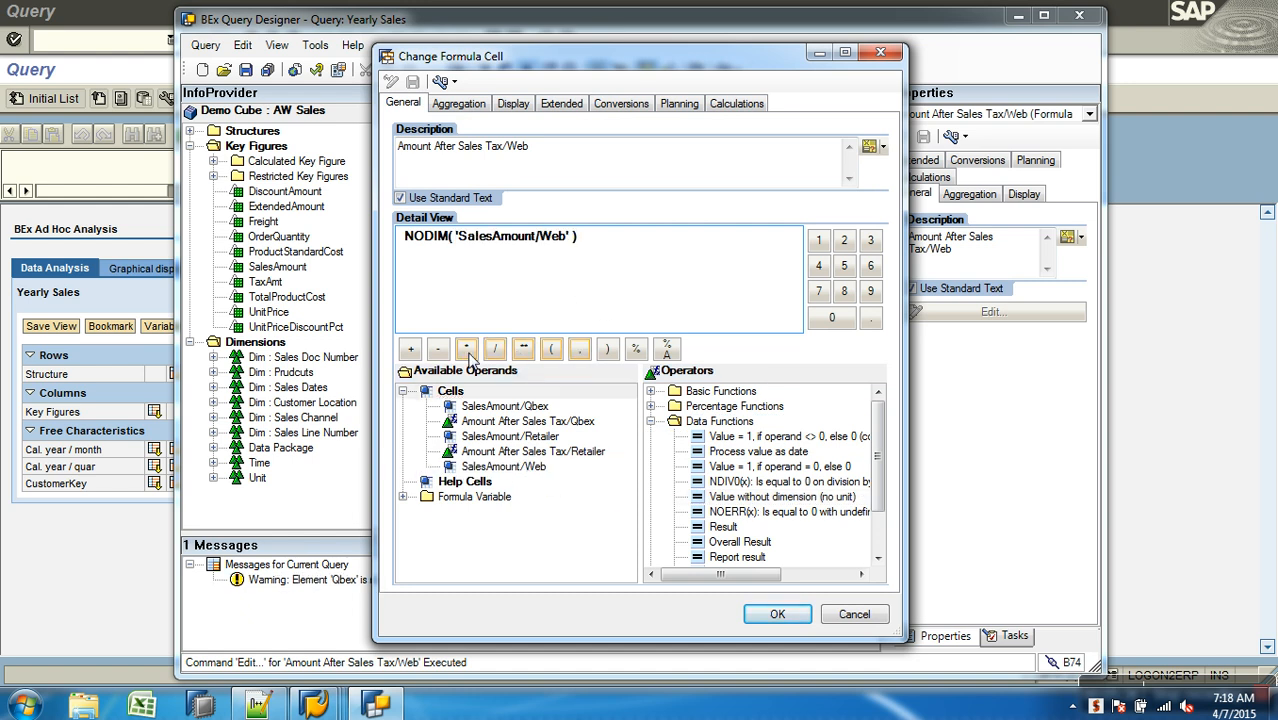
Add a minus sign, two opening parentheses and a second NODIM of SalesAmount/Web to the Web formula
left_click(438, 348)
left_click(551, 350)
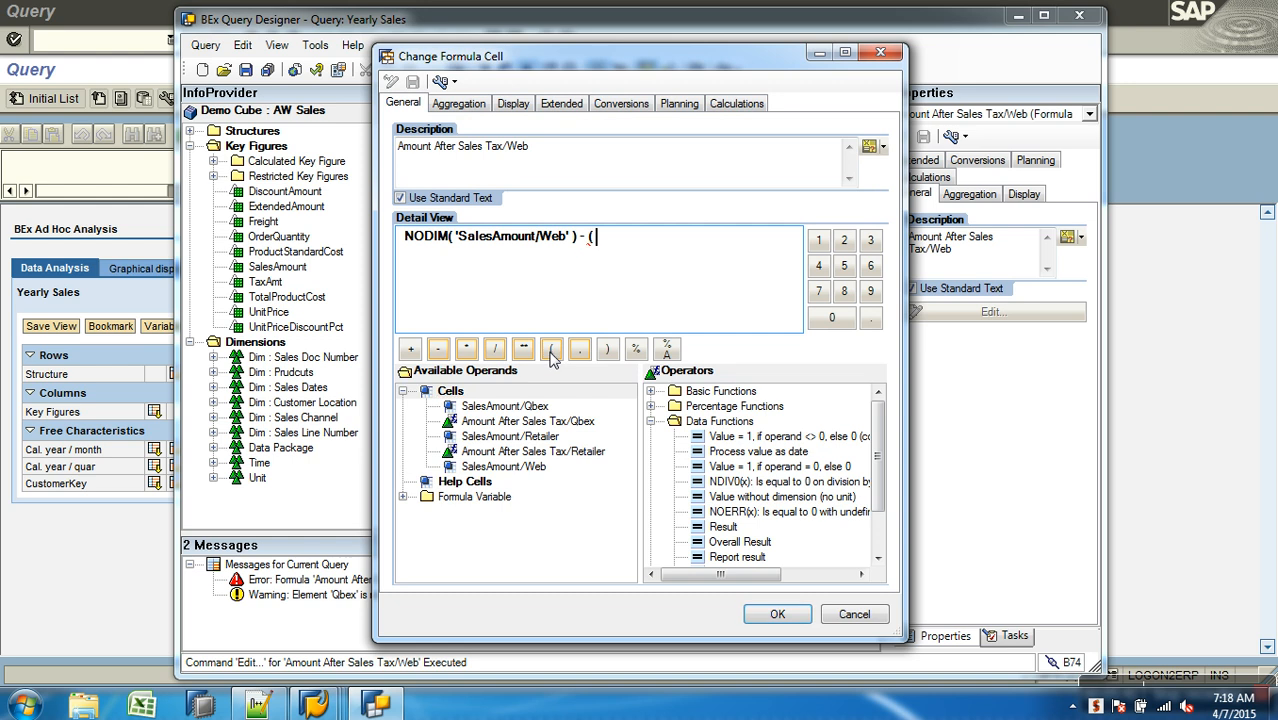
left_click(551, 350)
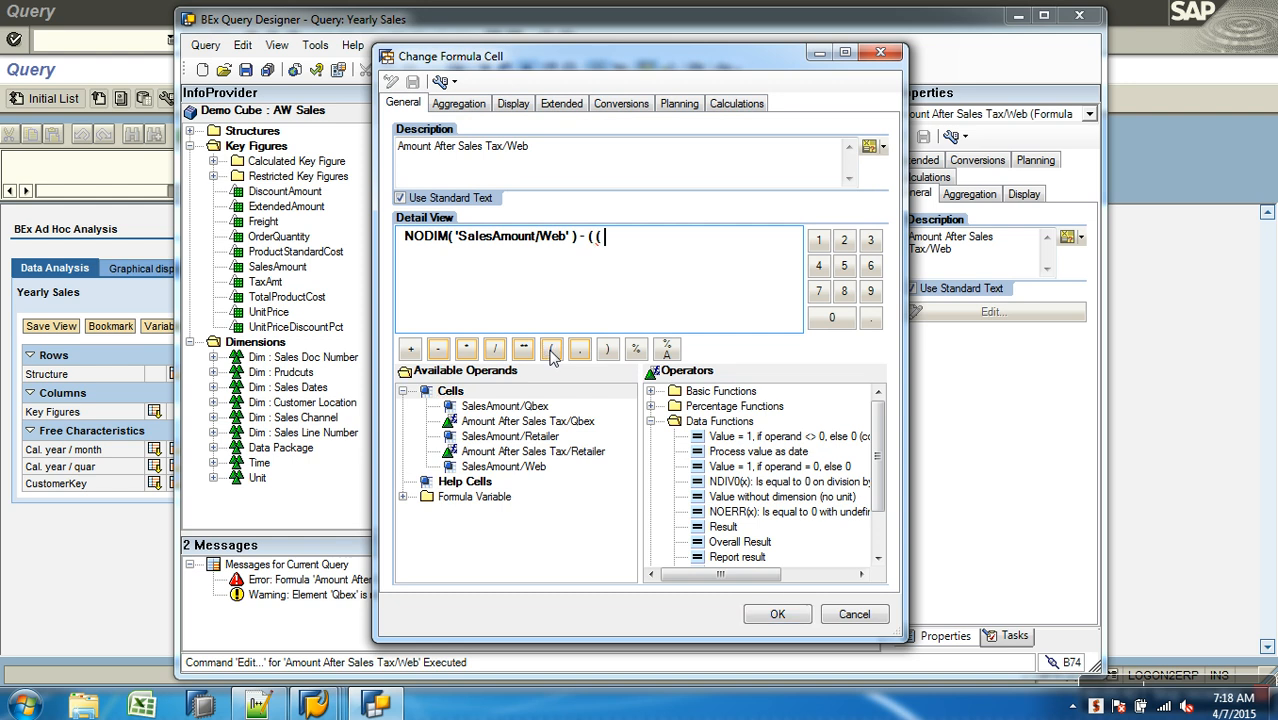
double_click(720, 497)
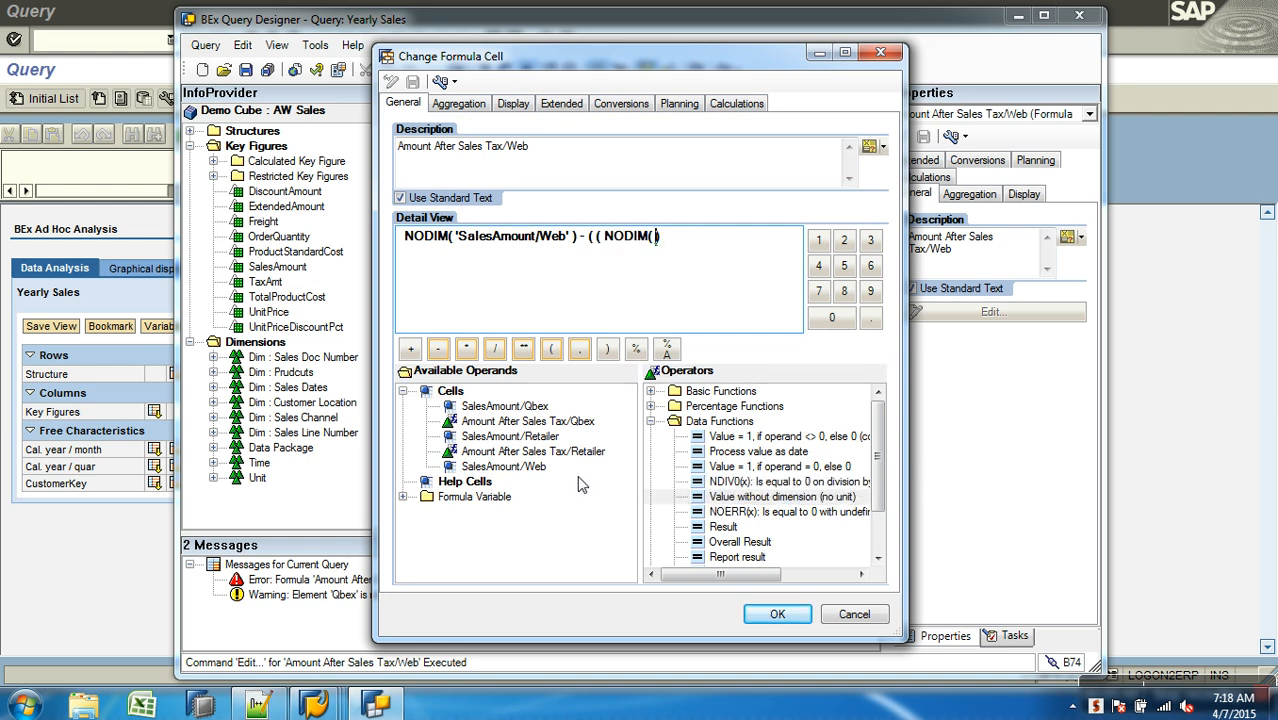
double_click(522, 467)
left_click(754, 259)
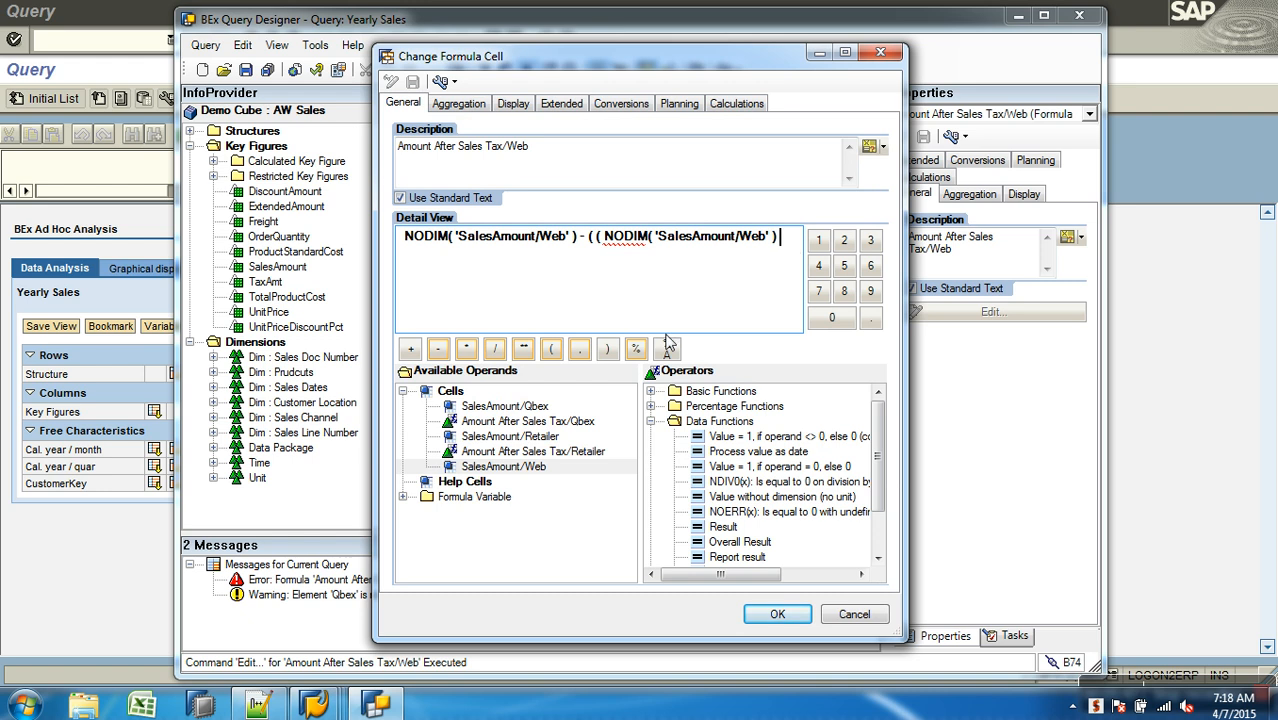
Multiply the second NODIM term of the Web formula by 10.36 and close the inner parenthesis
left_click(466, 348)
left_click(818, 240)
left_click(831, 317)
left_click(870, 317)
left_click(870, 240)
left_click(870, 265)
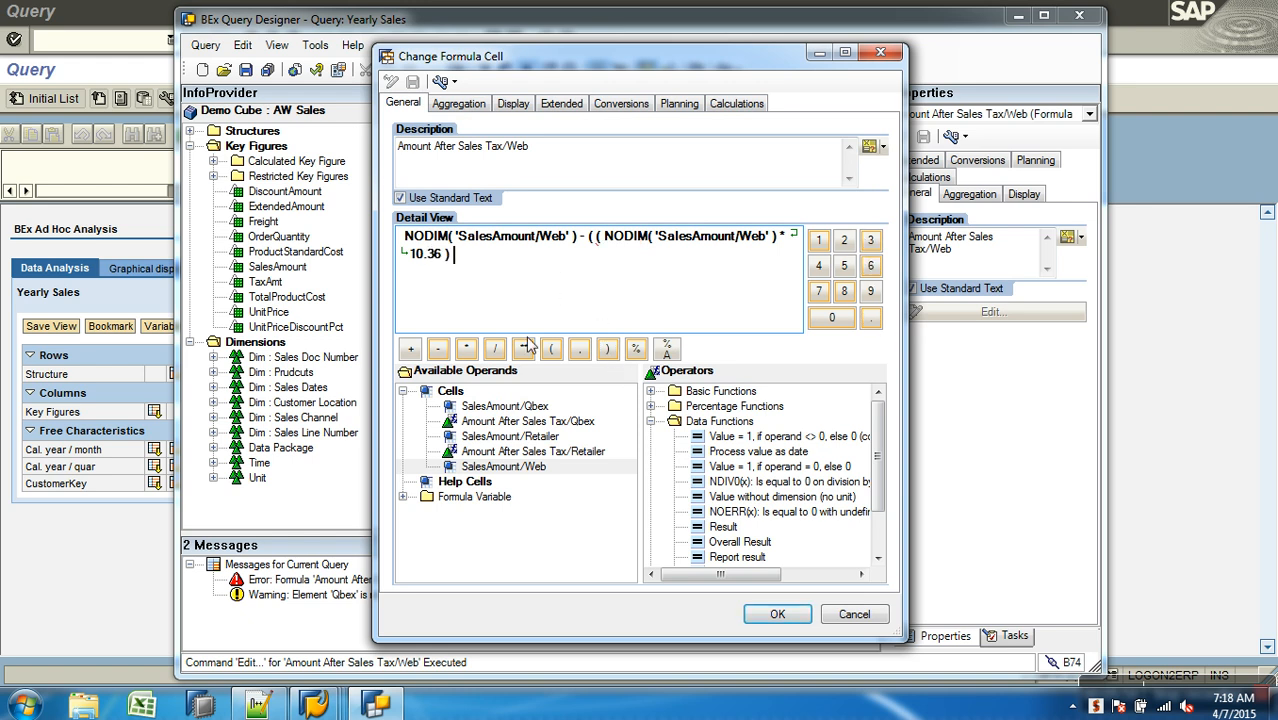
Divide the parenthesised Web product by 100, close the outer parenthesis and accept the formula
left_click(495, 349)
left_click(818, 240)
left_click(836, 318)
left_click(836, 318)
left_click(607, 349)
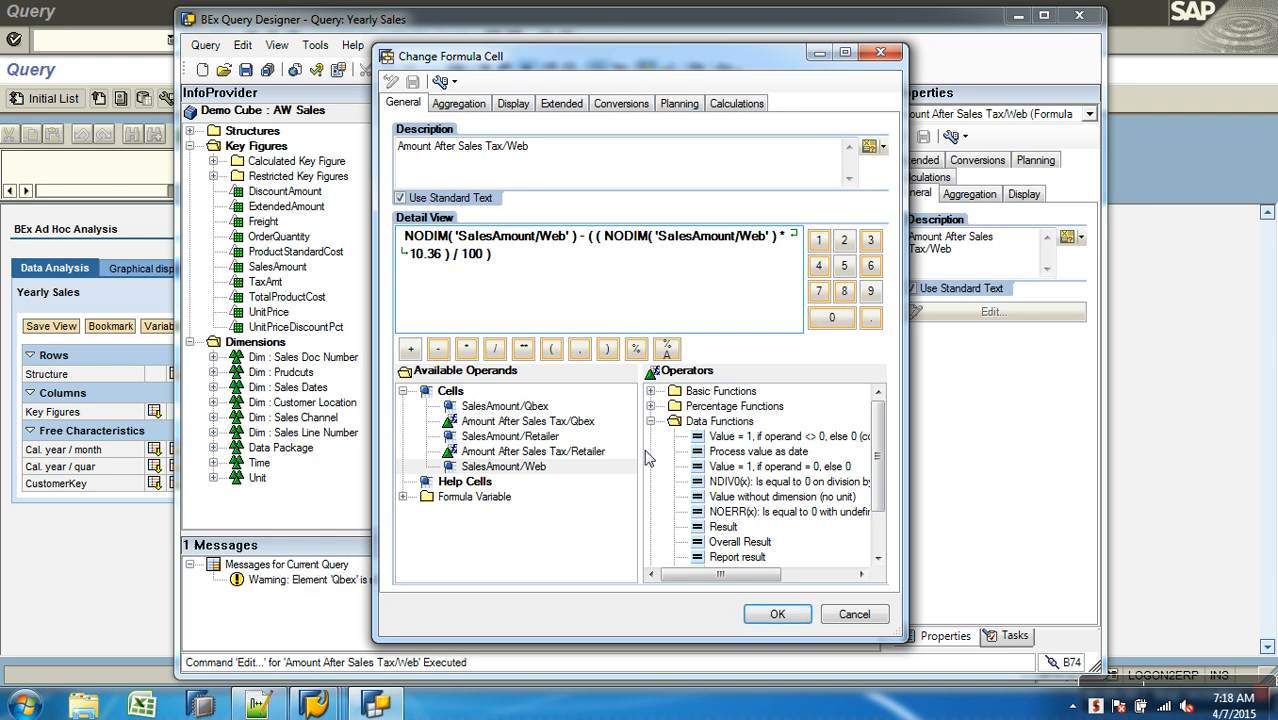
left_click(775, 616)
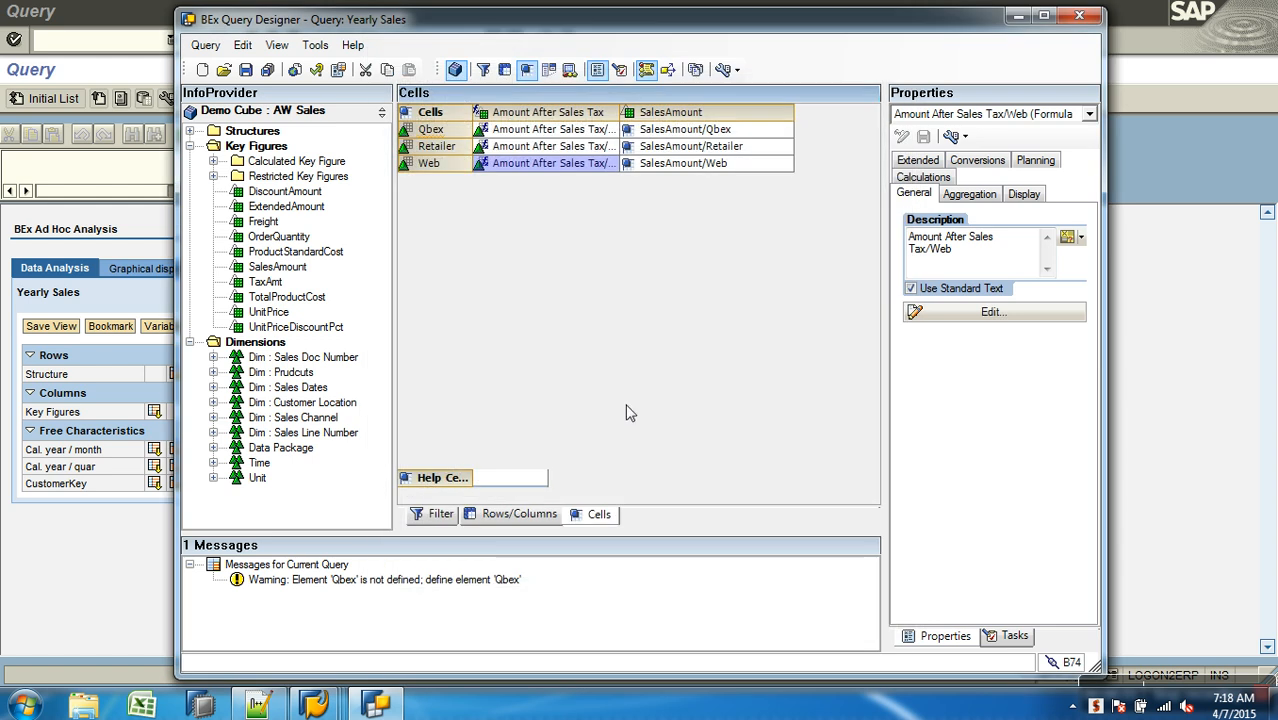
Save the Yearly Sales query, then switch to the SAP GUI Query window and rerun the report with the new cell definitions
left_click(245, 72)
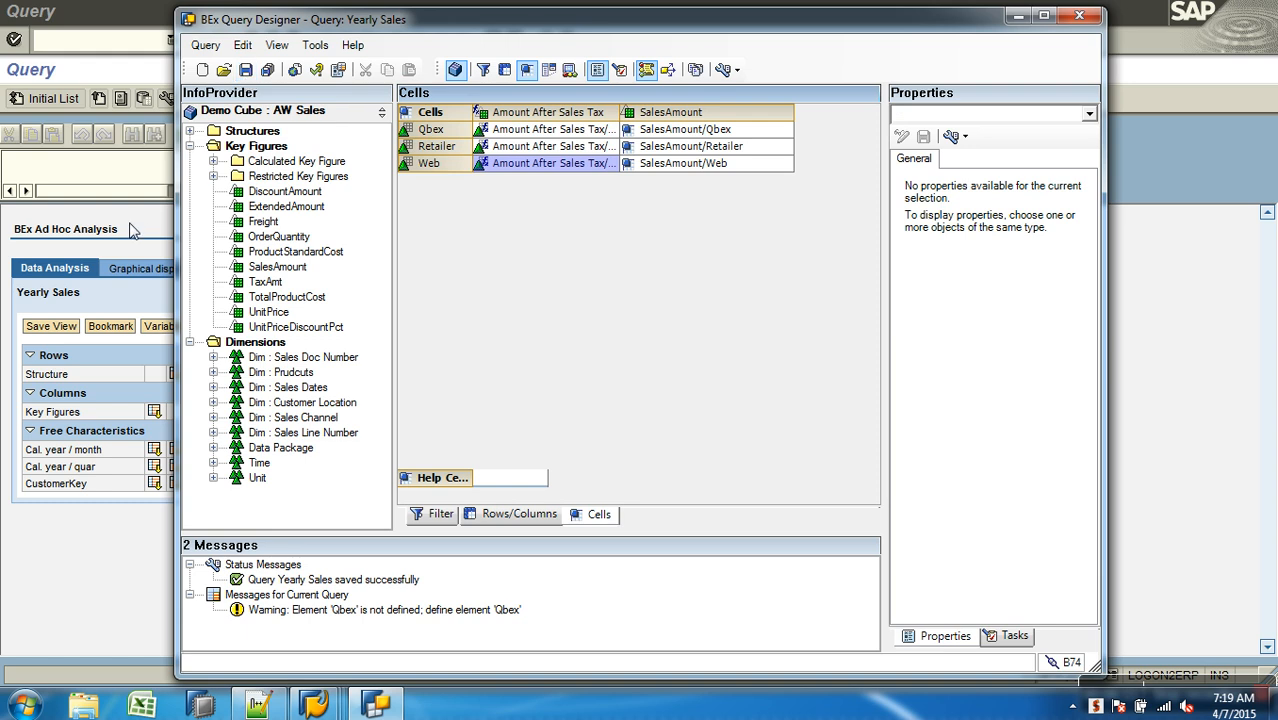
left_click(106, 560)
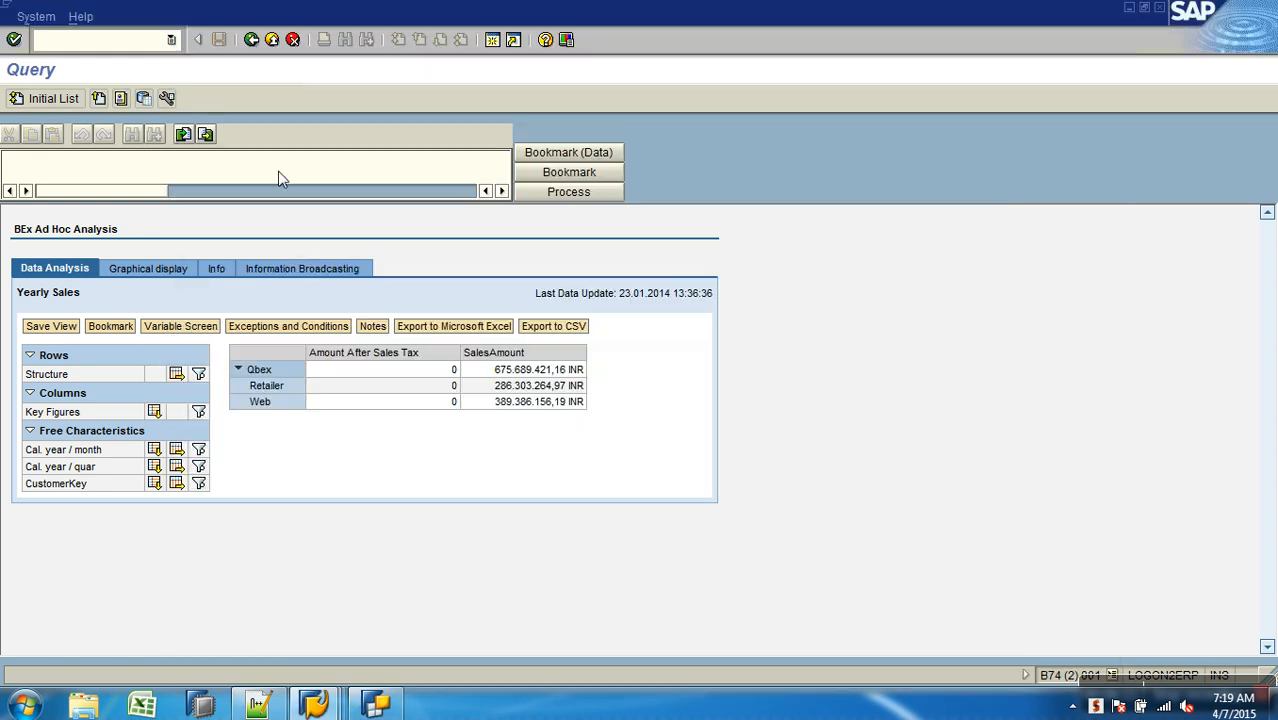
left_click(251, 40)
left_click(40, 101)
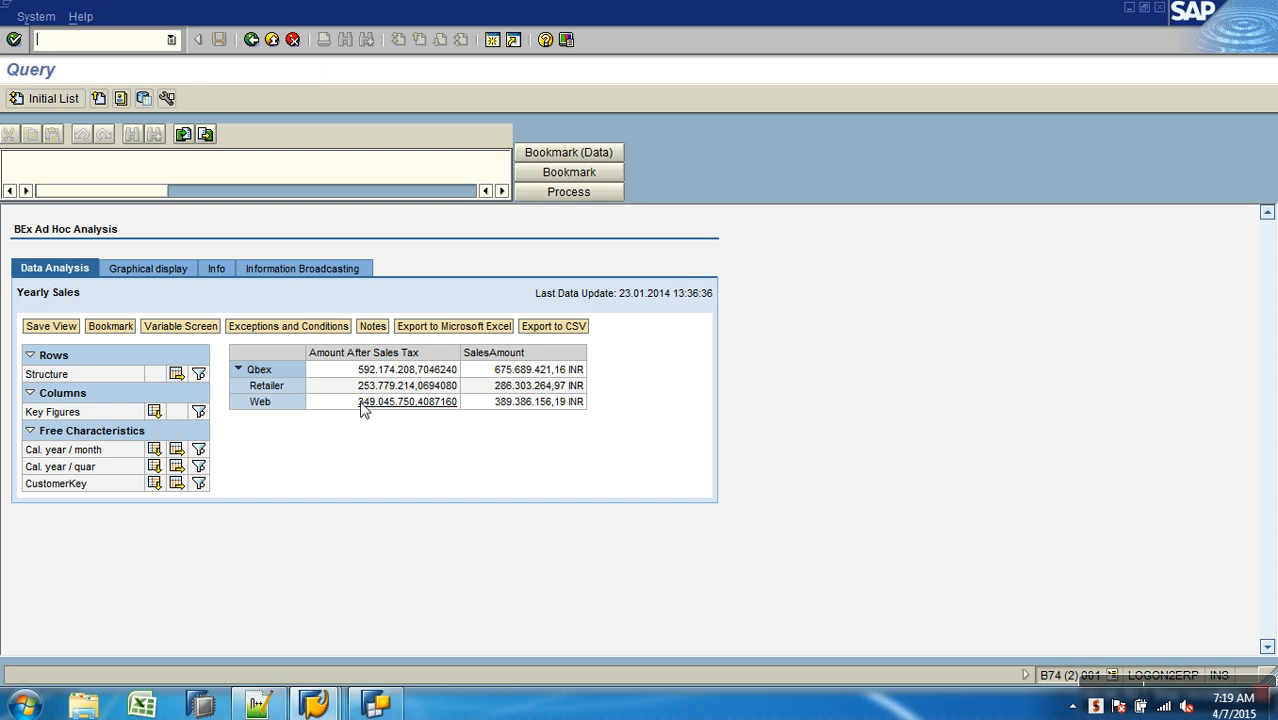
Switch back to BEx Query Designer and create a new query on the Demo Cube : AW Sales InfoProvider
left_click(376, 705)
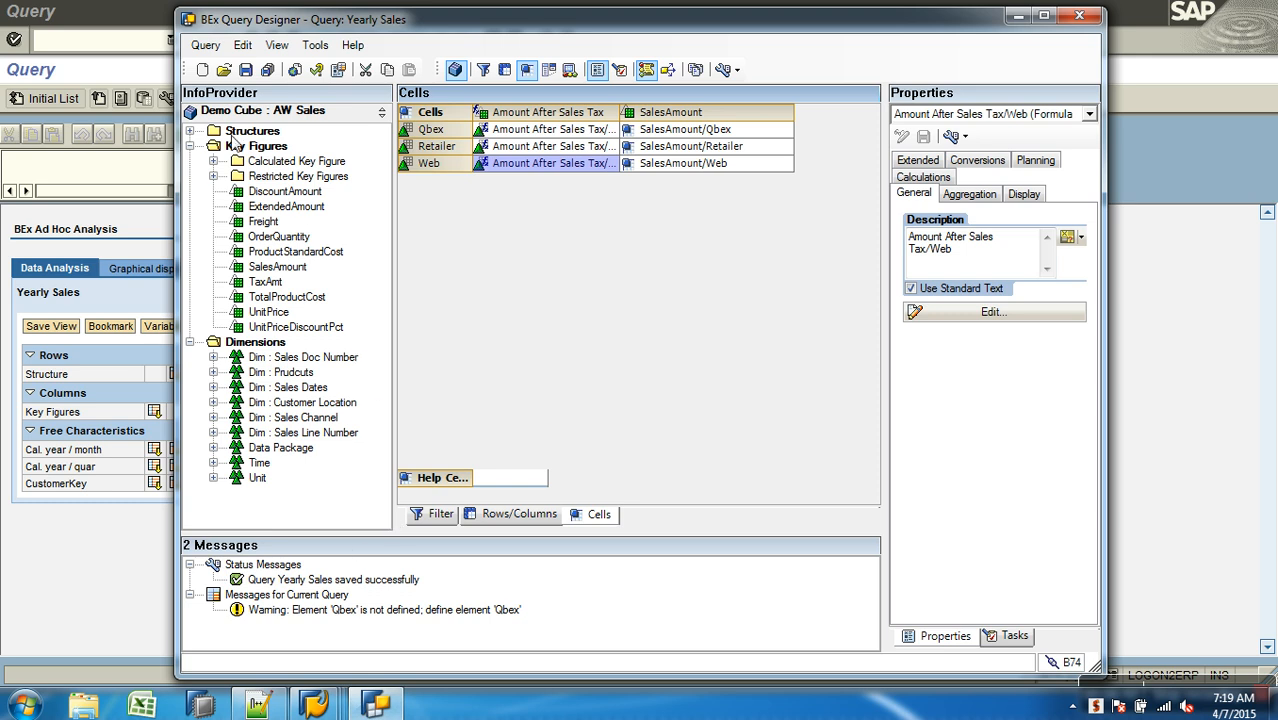
left_click(203, 70)
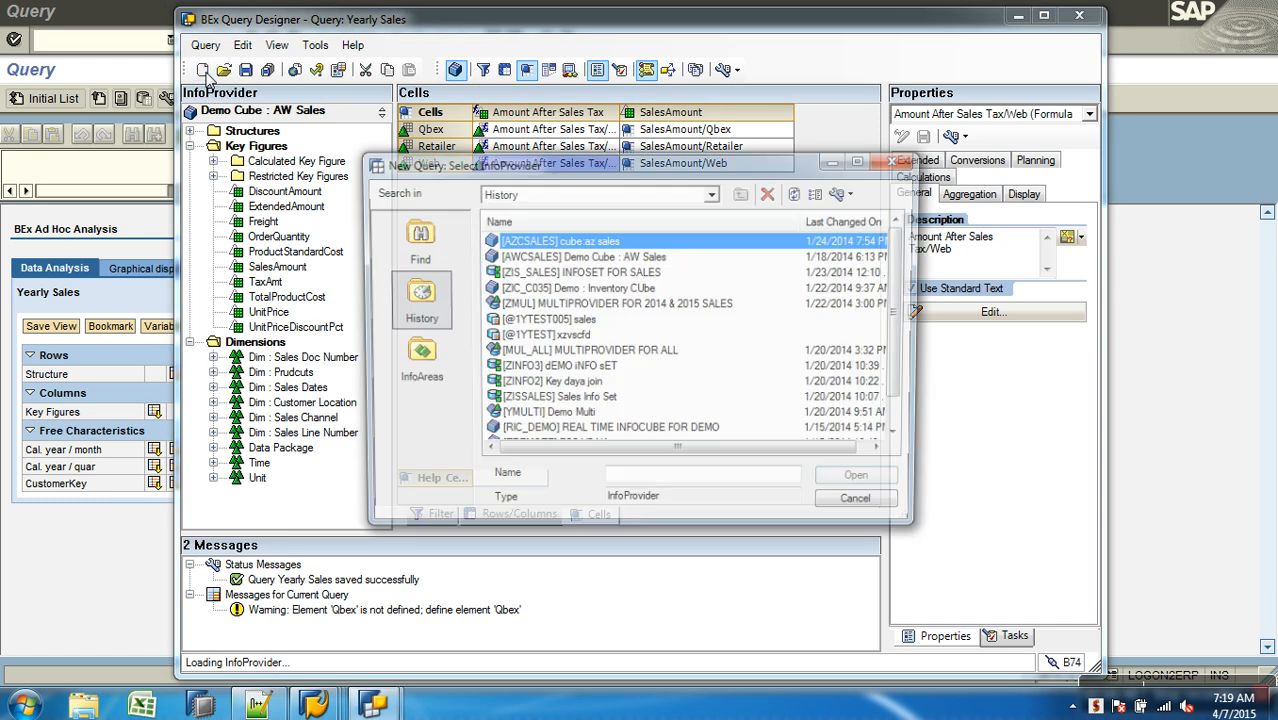
left_click(572, 258)
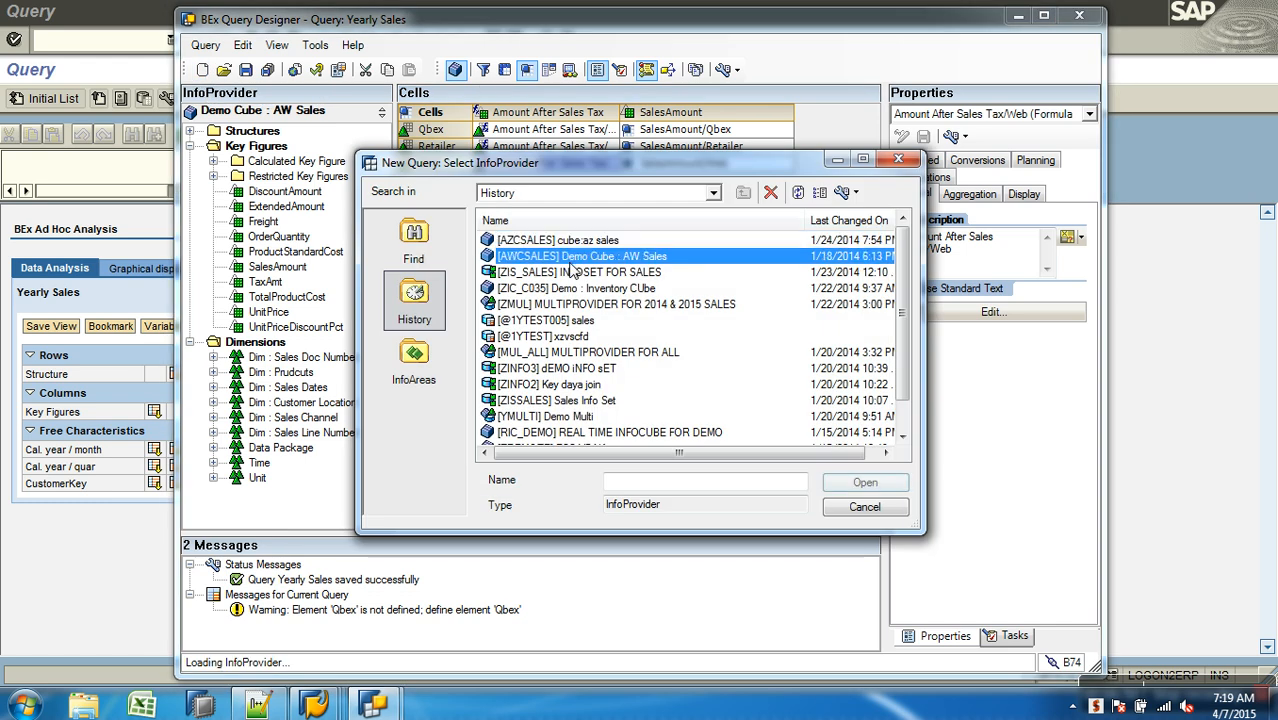
left_click(851, 479)
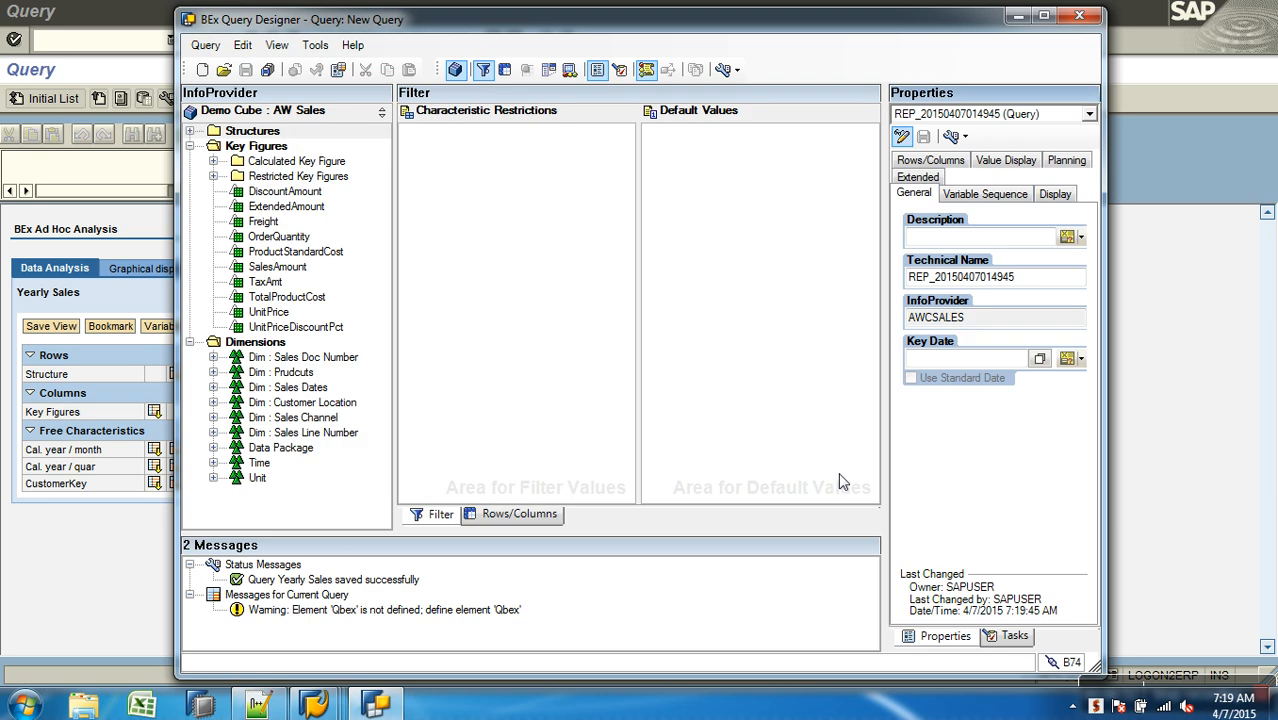